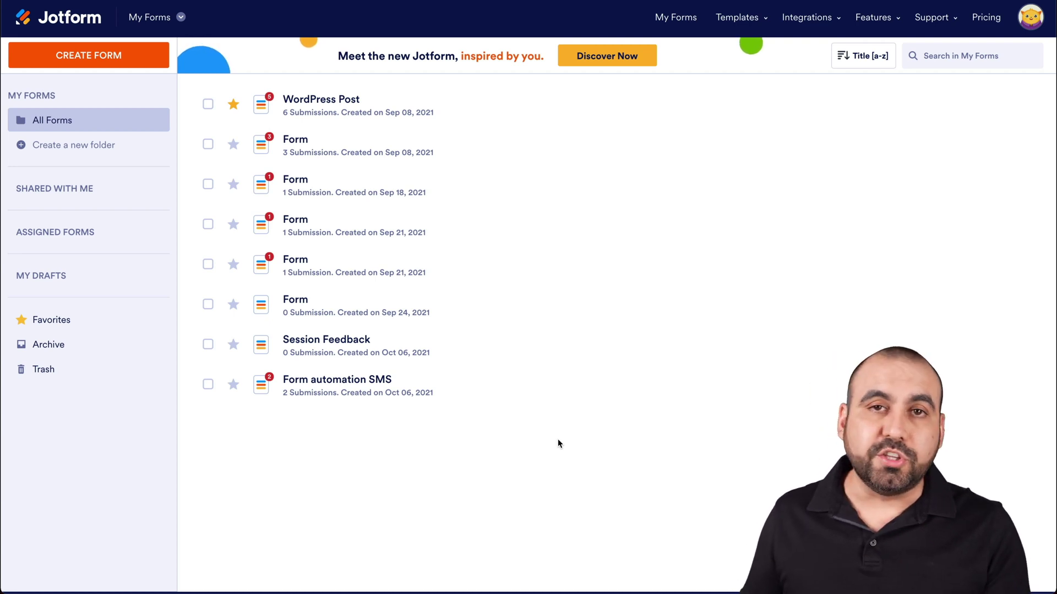
Start a new blank Jotform form from scratch using the Classic Form layout
{"action": "left_click", "coordinate": [71, 66]}
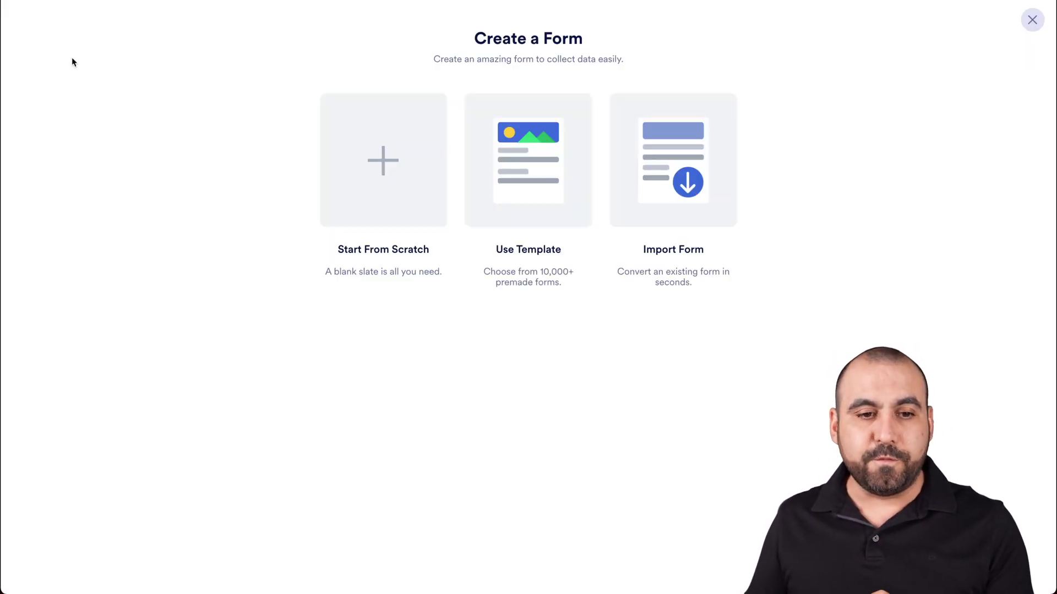
{"action": "left_click", "coordinate": [370, 152]}
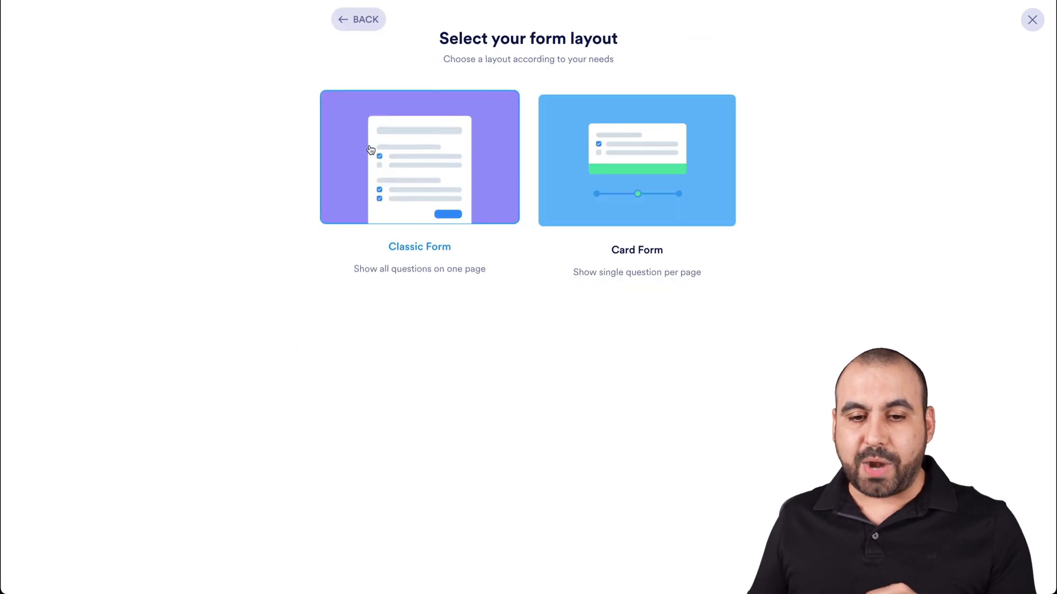
{"action": "left_click", "coordinate": [451, 152]}
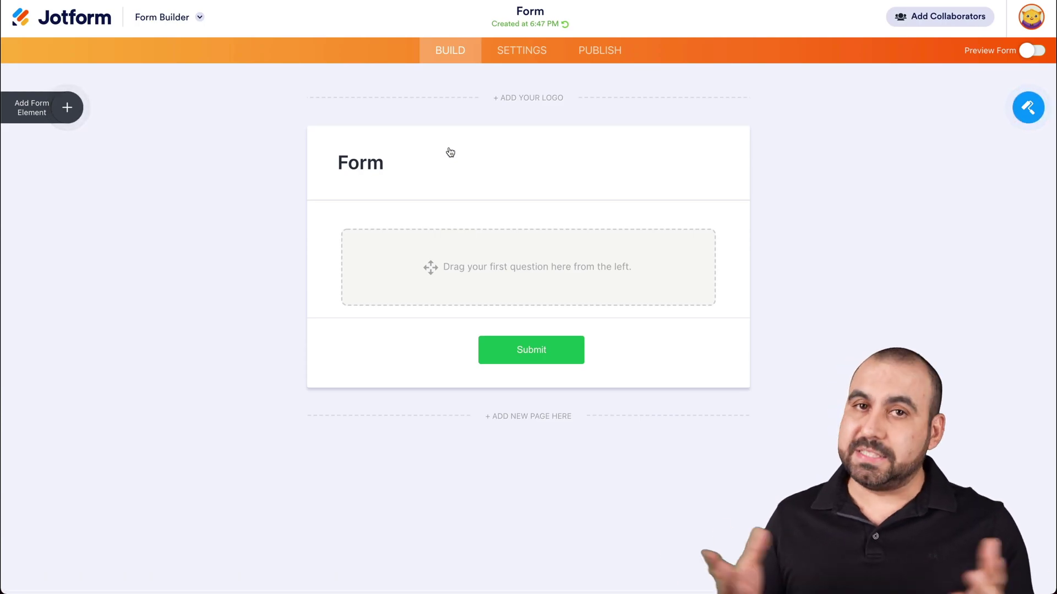
Add Full Name, Email, Dropdown and Scale Rating elements to the form
{"action": "left_click", "coordinate": [66, 107]}
{"action": "left_click_drag", "start_coordinate": [66, 168], "coordinate": [389, 233]}
{"action": "left_click_drag", "start_coordinate": [76, 204], "coordinate": [405, 319]}
{"action": "scroll", "coordinate": [110, 380], "scroll_direction": "down", "scroll_amount": 3}
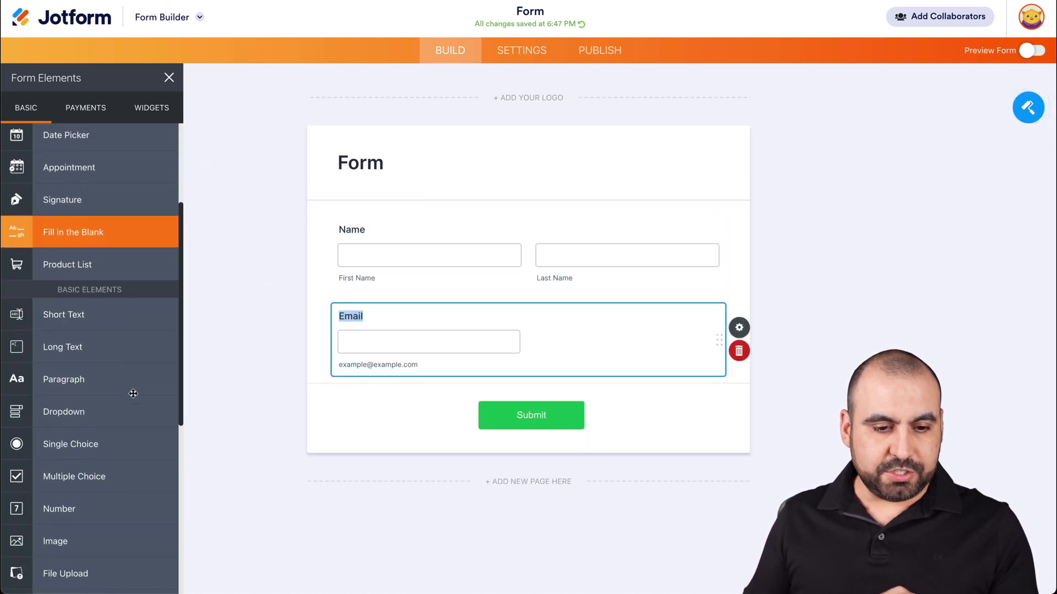
{"action": "scroll", "coordinate": [73, 338], "scroll_direction": "down", "scroll_amount": 1}
{"action": "left_click_drag", "start_coordinate": [75, 370], "coordinate": [432, 302]}
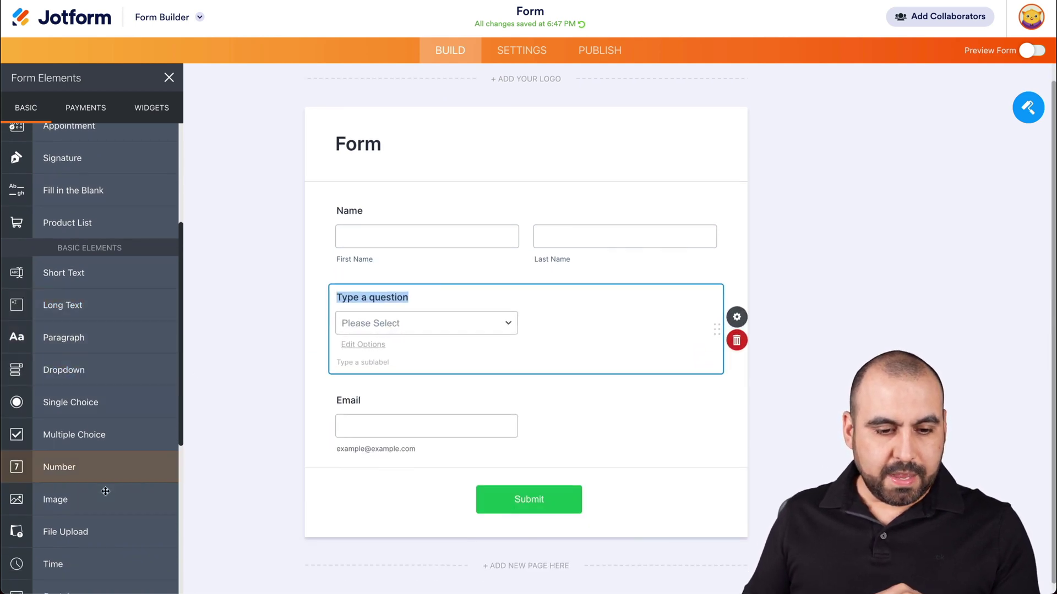
{"action": "scroll", "coordinate": [106, 485], "scroll_direction": "down", "scroll_amount": 4}
{"action": "scroll", "coordinate": [105, 491], "scroll_direction": "down", "scroll_amount": 5}
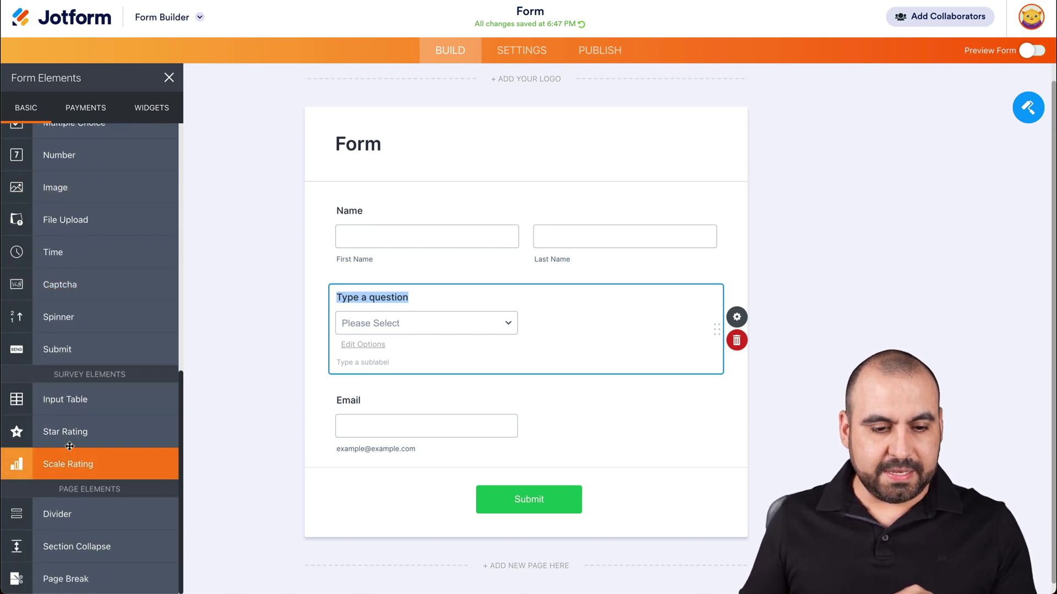
{"action": "left_click_drag", "start_coordinate": [67, 461], "coordinate": [440, 394]}
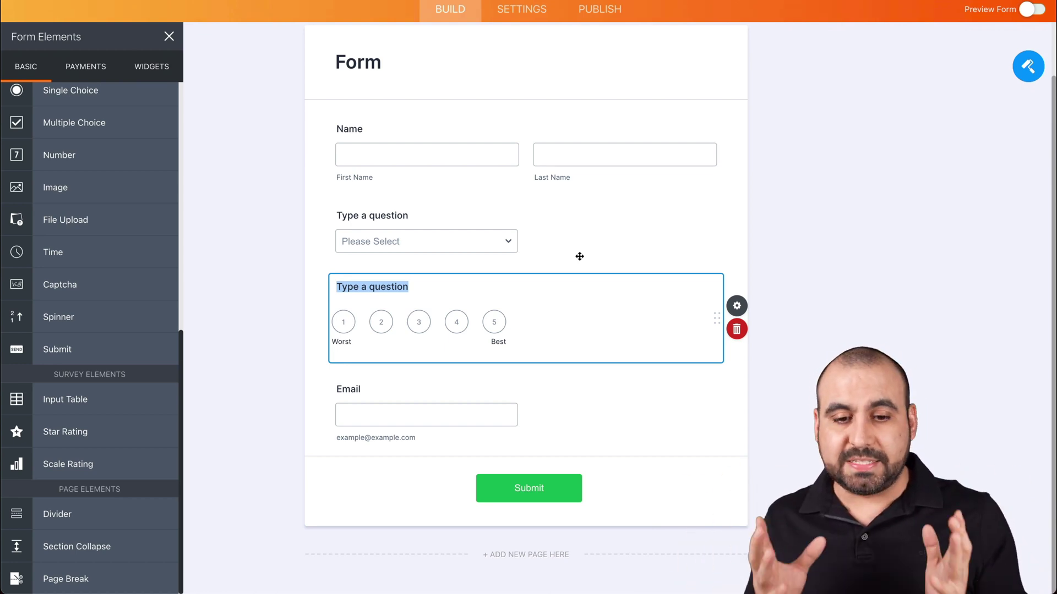
Retitle the dropdown question "Do you like our service"
{"action": "left_click", "coordinate": [384, 216]}
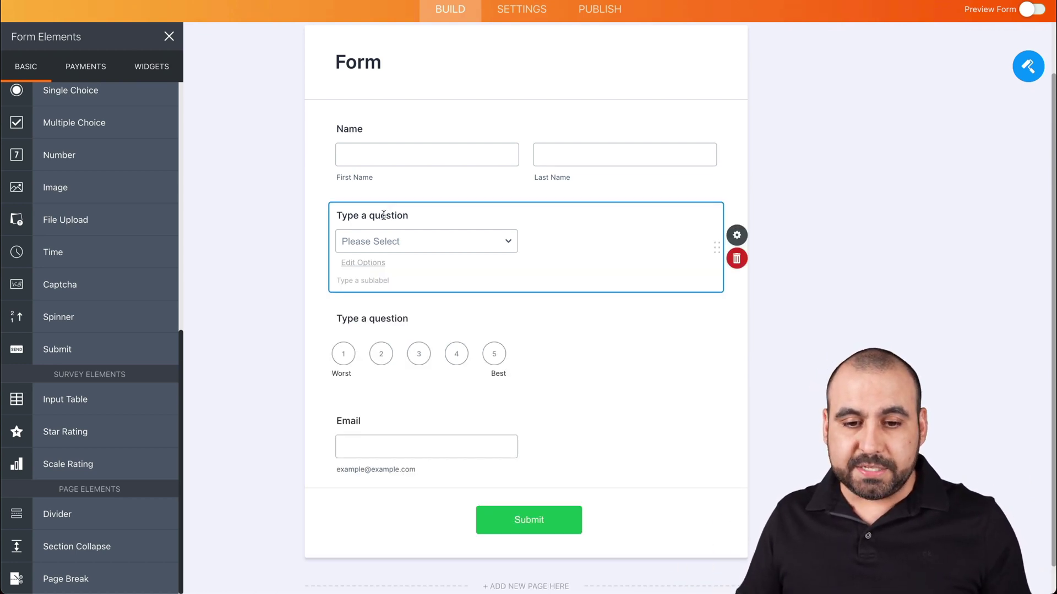
{"action": "key", "text": "shift+Home"}
{"action": "key", "text": "ctrl+a"}
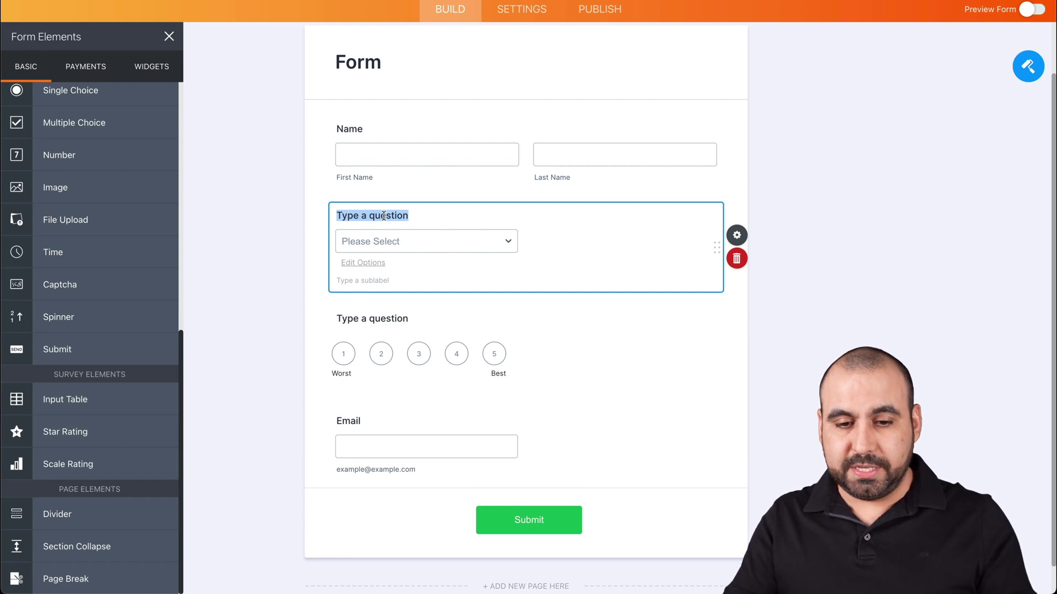
{"action": "type", "text": "Do you lik"}
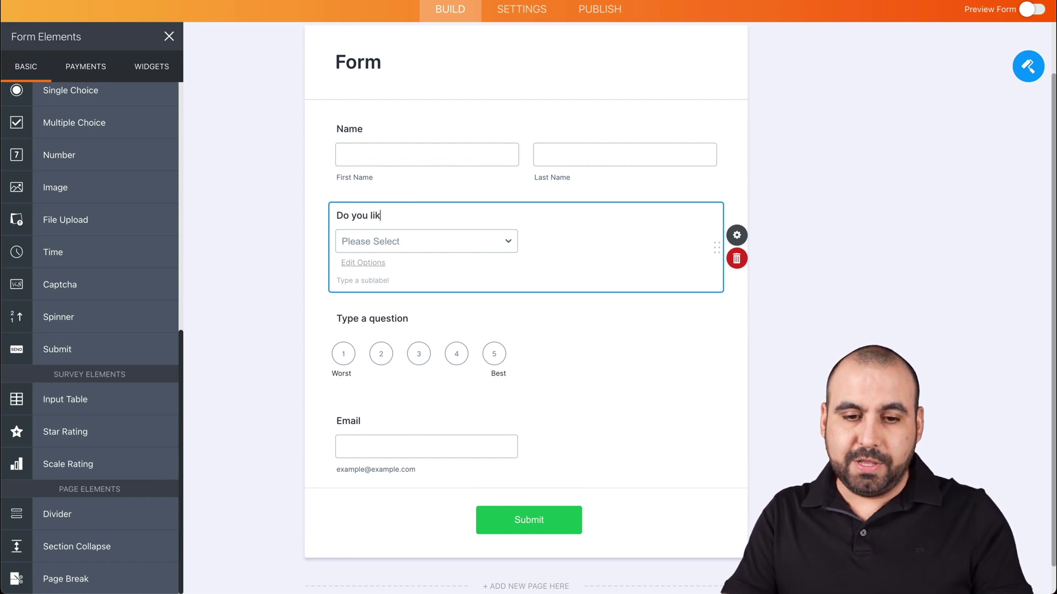
{"action": "type", "text": "ek our service"}
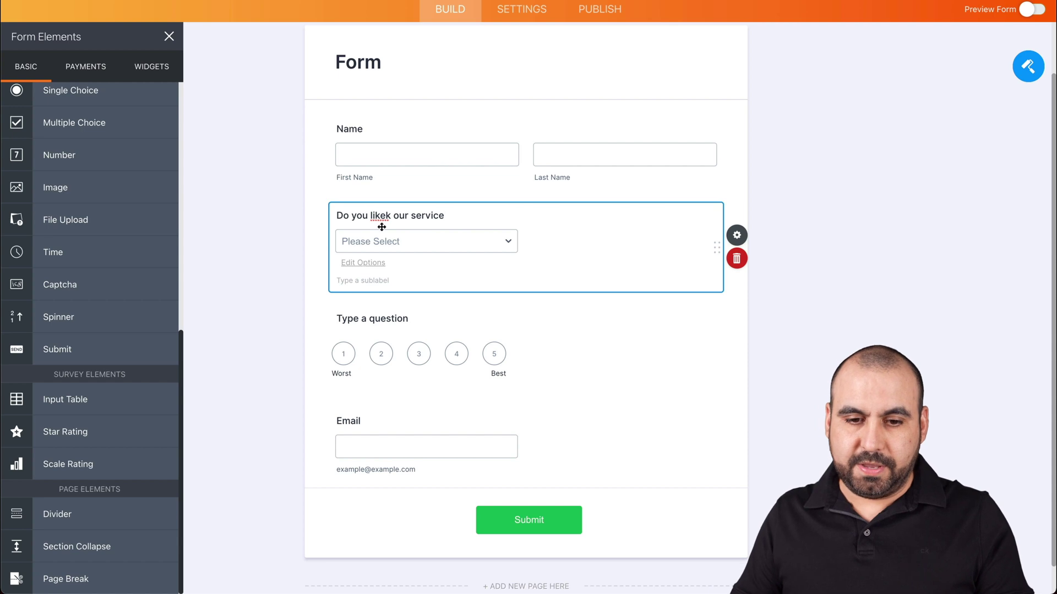
{"action": "left_click", "coordinate": [391, 215]}
{"action": "key", "text": "BackSpace"}
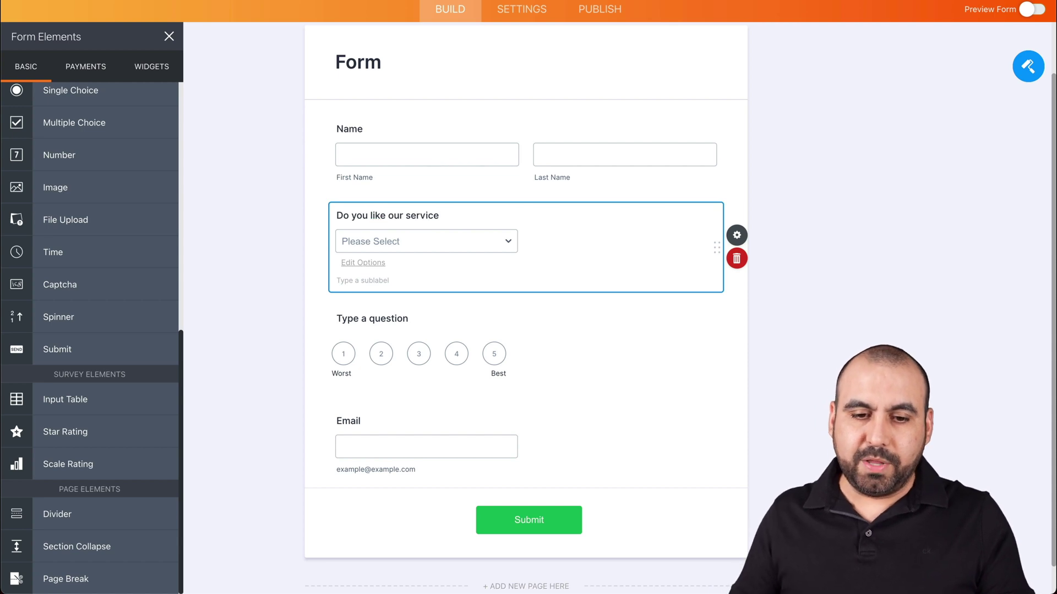
Give the dropdown Yes and No options and label the scale "How do you qualify our support service"
{"action": "left_click", "coordinate": [400, 240]}
{"action": "left_click", "coordinate": [370, 263]}
{"action": "type", "text": "Yes"}
{"action": "key", "text": "Return"}
{"action": "type", "text": "No"}
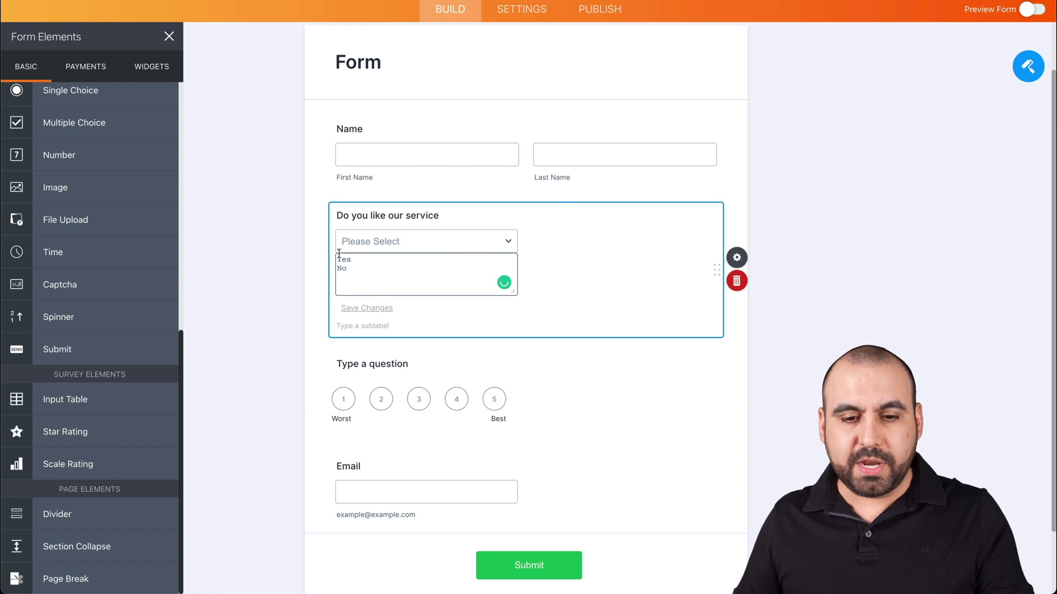
{"action": "left_click", "coordinate": [312, 249]}
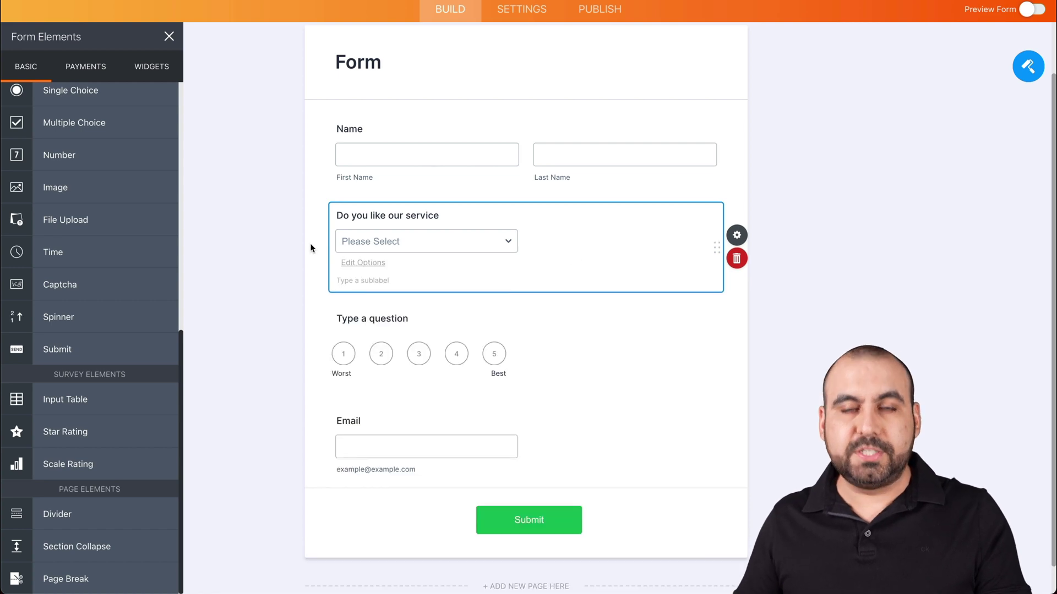
{"action": "left_click", "coordinate": [374, 321]}
{"action": "type", "text": "How"}
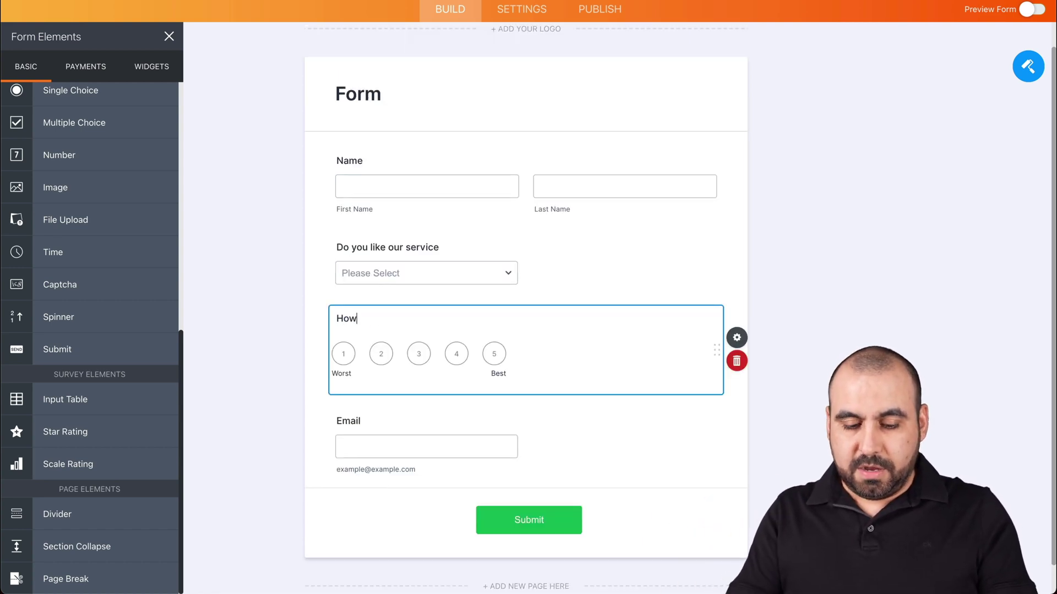
{"action": "type", "text": " do you qualify our support service"}
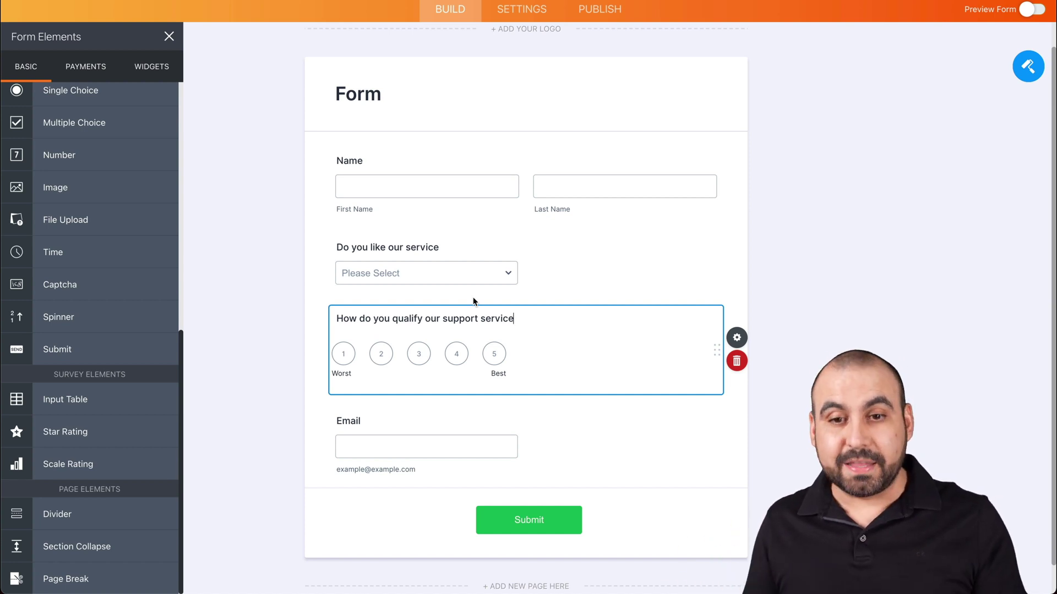
Search the form's integrations for "webhooks", open WebHooks setup, then begin a new Pabbly workflow
{"action": "left_click", "coordinate": [520, 10]}
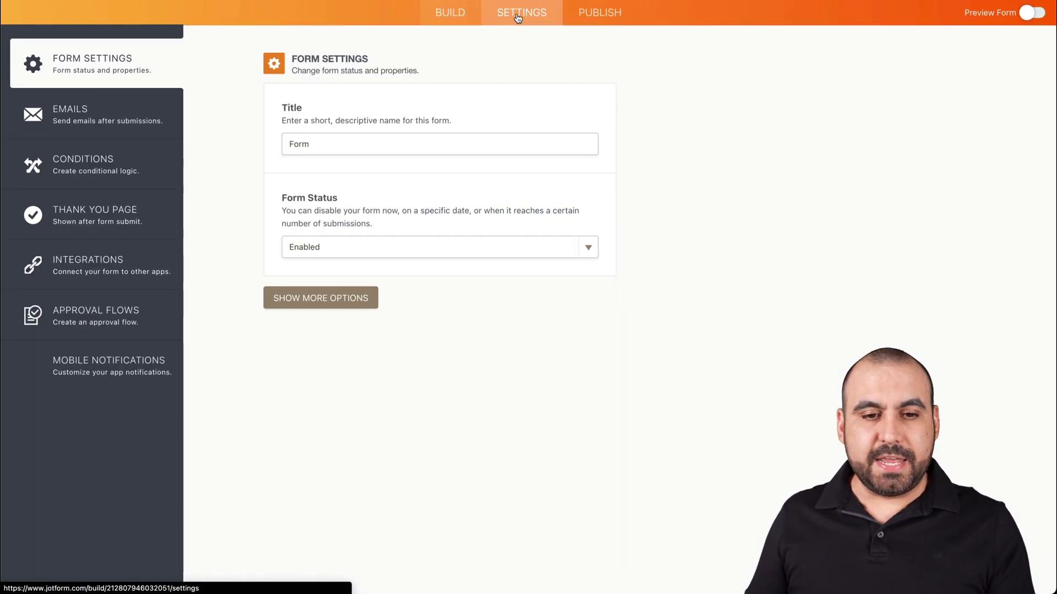
{"action": "left_click", "coordinate": [109, 304]}
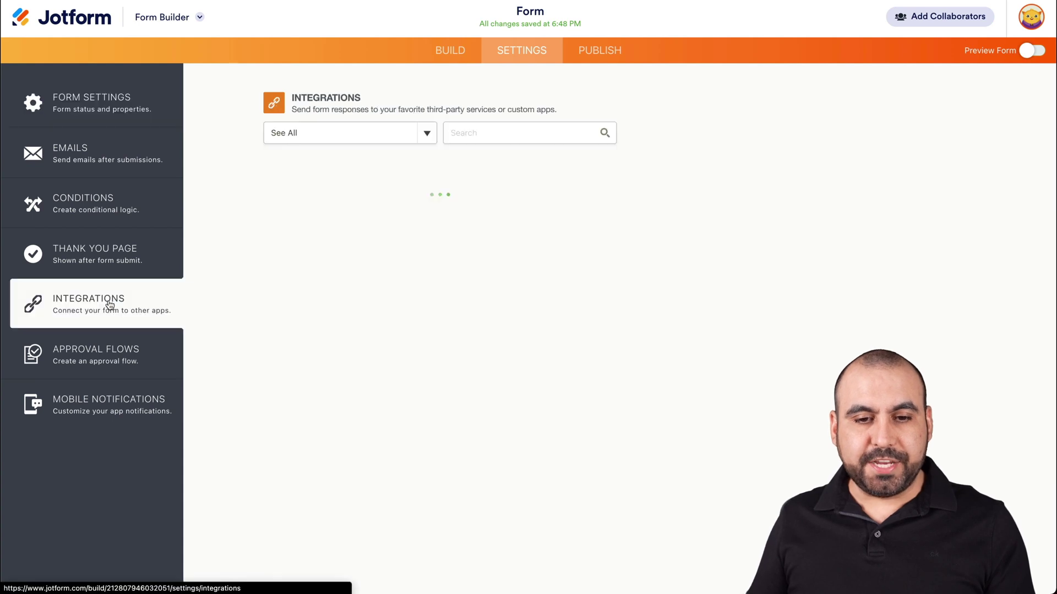
{"action": "type", "text": "webs"}
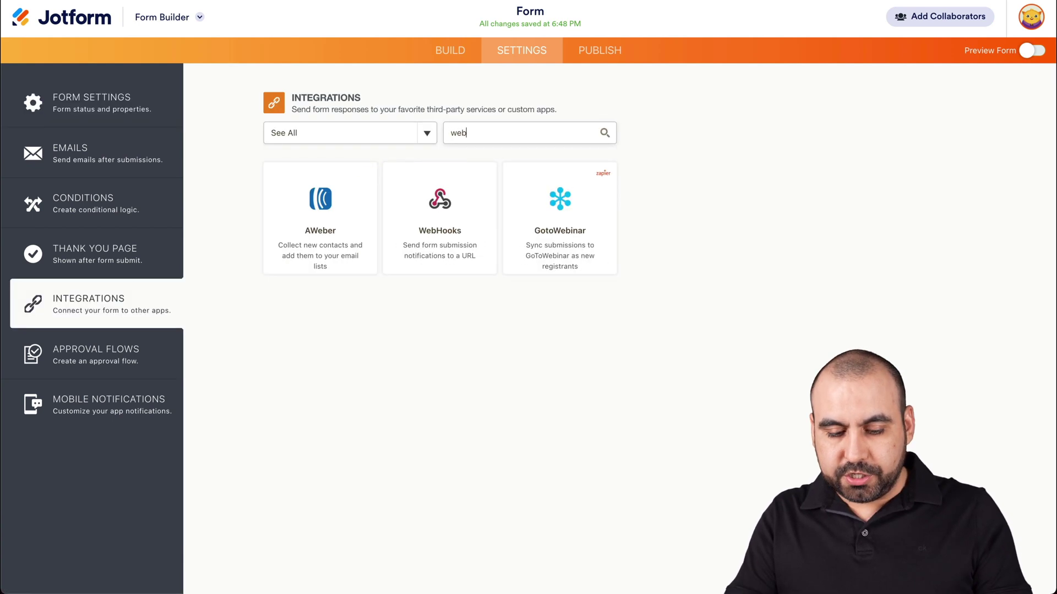
{"action": "key", "text": "BackSpace"}
{"action": "type", "text": "hooks"}
{"action": "left_click", "coordinate": [339, 193]}
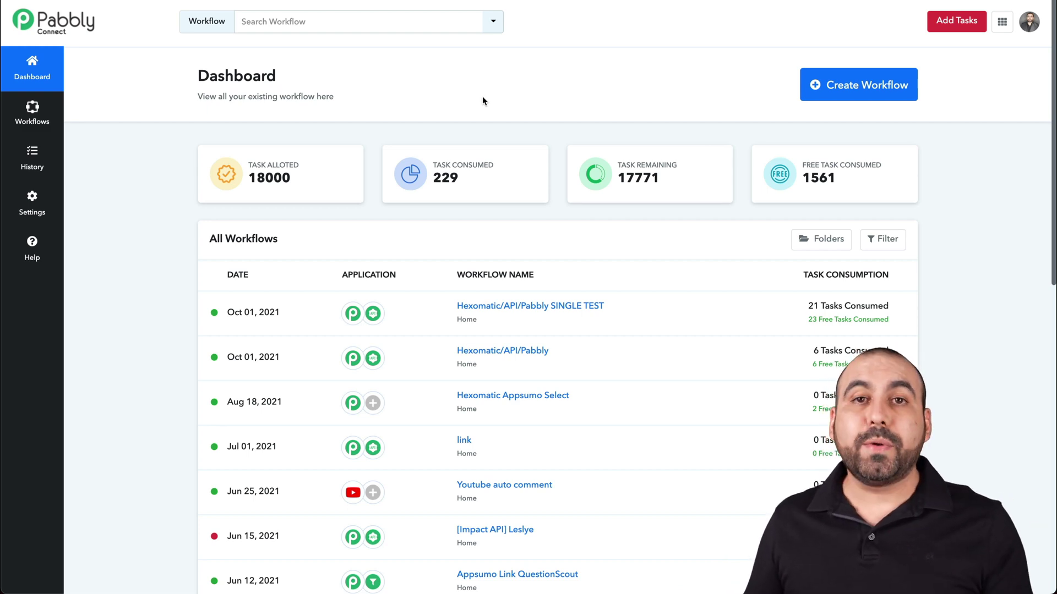
{"action": "left_click", "coordinate": [868, 87]}
Create "Jotform Workflow" with a Webhook trigger, copy its URL and start capturing a response
{"action": "type", "text": "Jotform Workflo"}
{"action": "left_click", "coordinate": [649, 346]}
{"action": "left_click", "coordinate": [497, 228]}
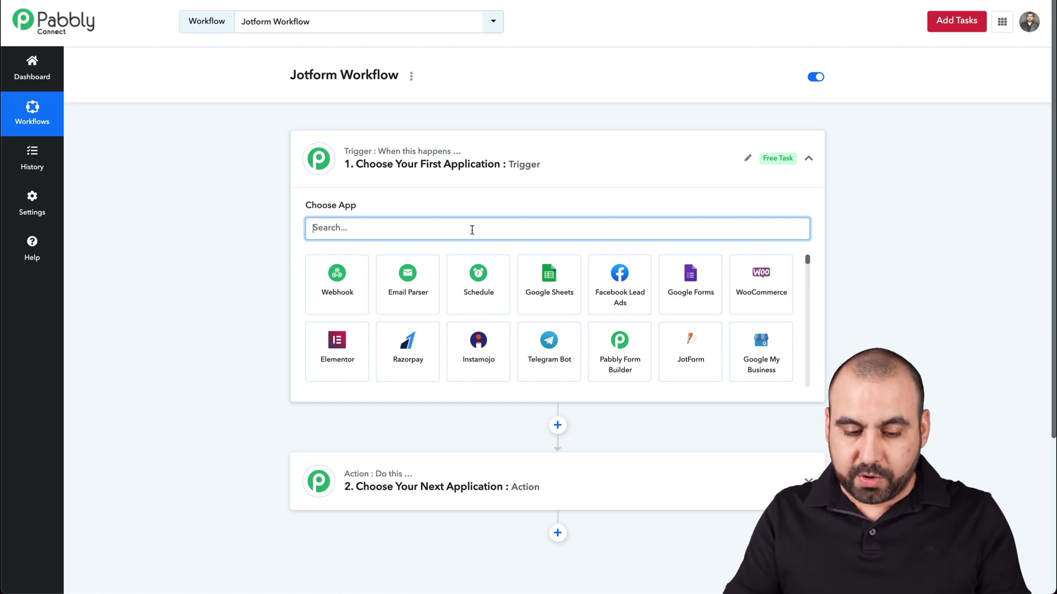
{"action": "type", "text": "webhook"}
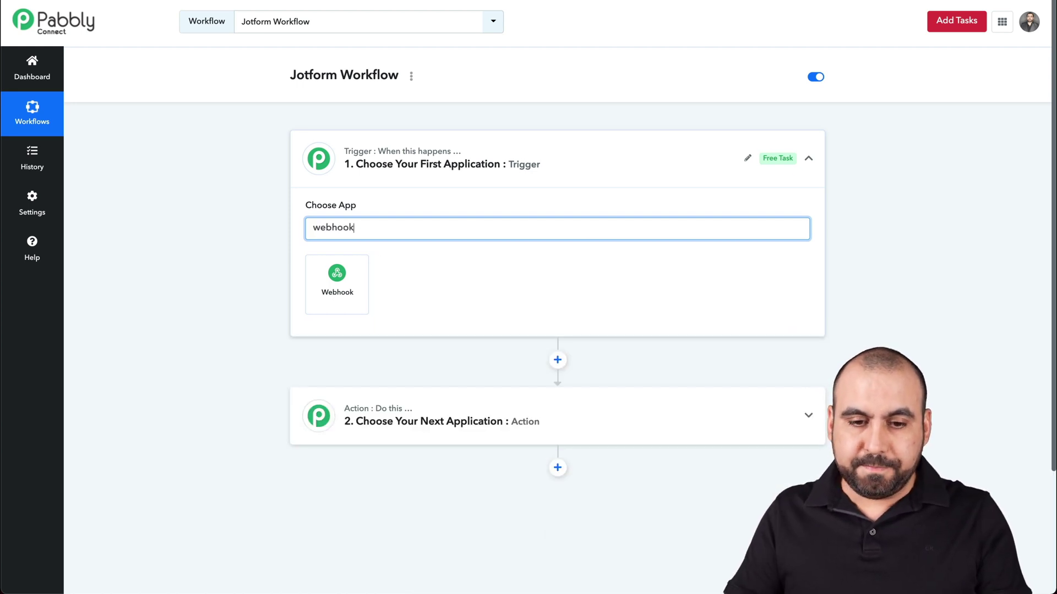
{"action": "left_click", "coordinate": [348, 290]}
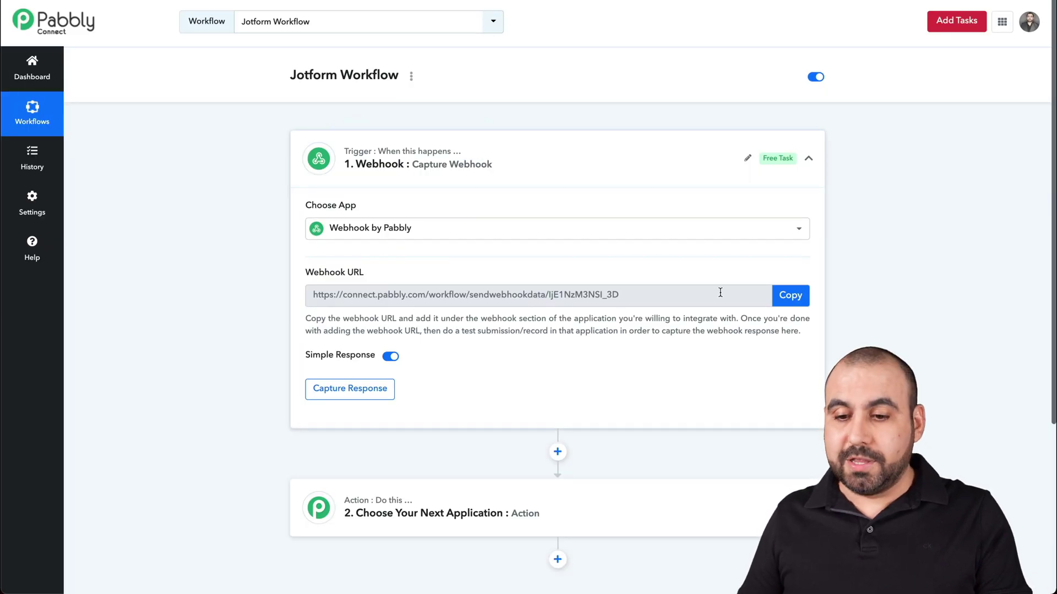
{"action": "left_click", "coordinate": [791, 296]}
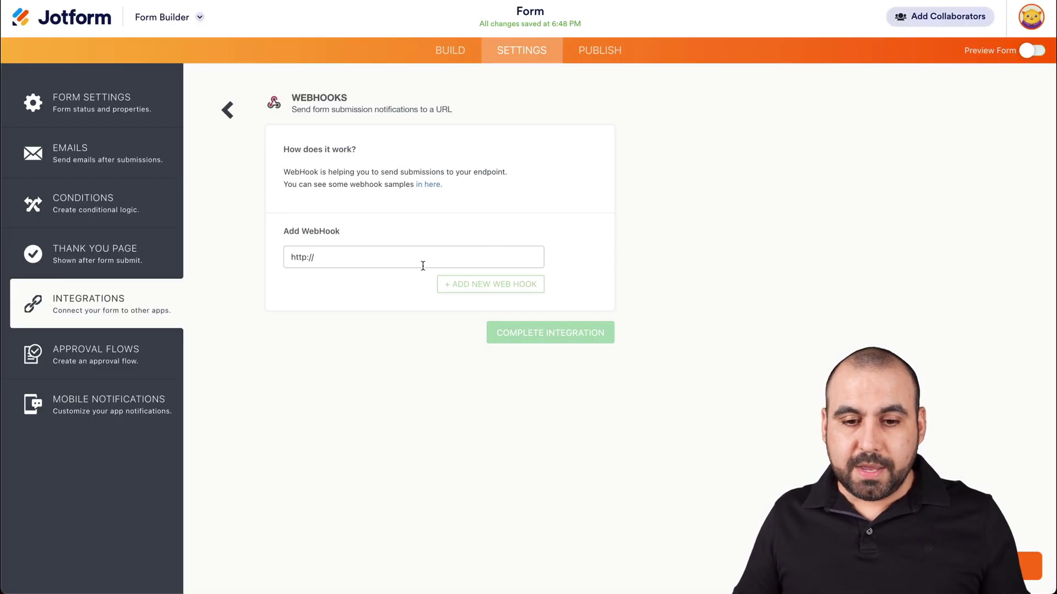
Paste the Pabbly webhook URL into Jotform's WebHooks field and complete the integration
{"action": "left_click", "coordinate": [423, 266]}
{"action": "key", "text": "ctrl+a"}
{"action": "key", "text": "ctrl+v"}
{"action": "left_click", "coordinate": [557, 334]}
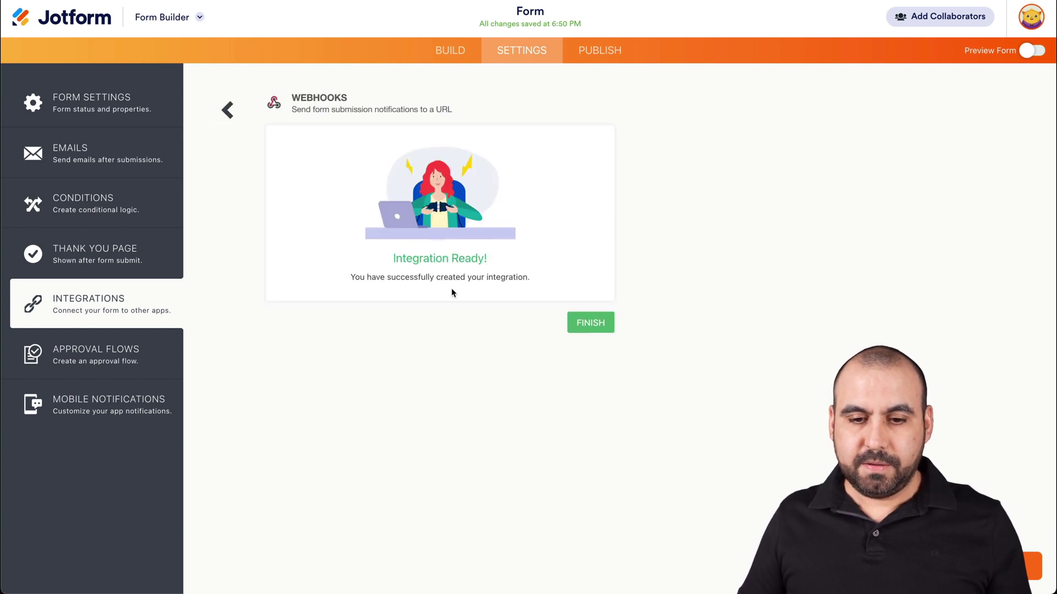
{"action": "left_click", "coordinate": [602, 322]}
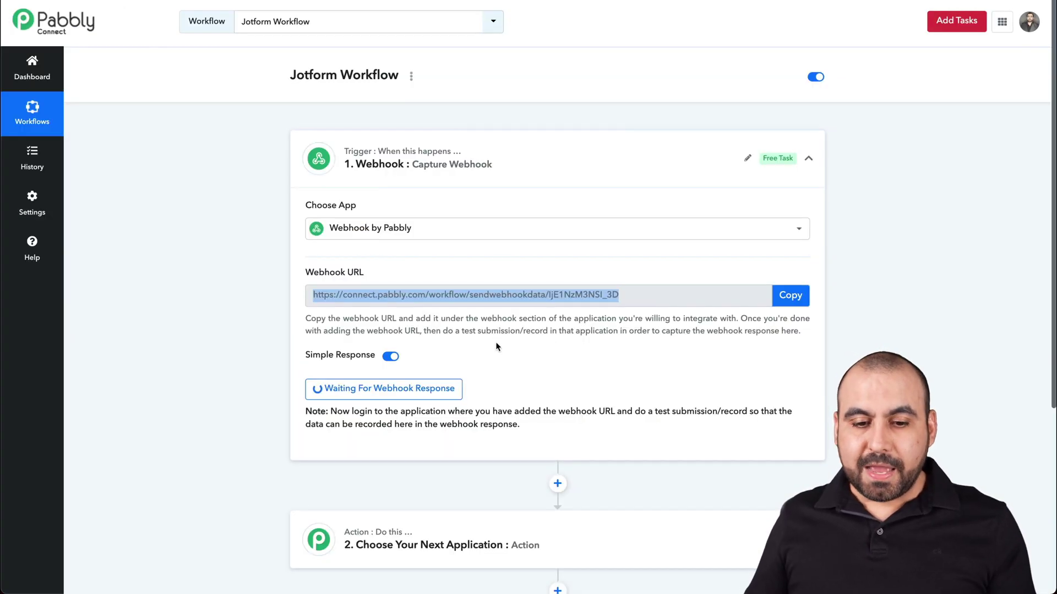
{"action": "scroll", "coordinate": [462, 413], "scroll_direction": "down", "scroll_amount": 2}
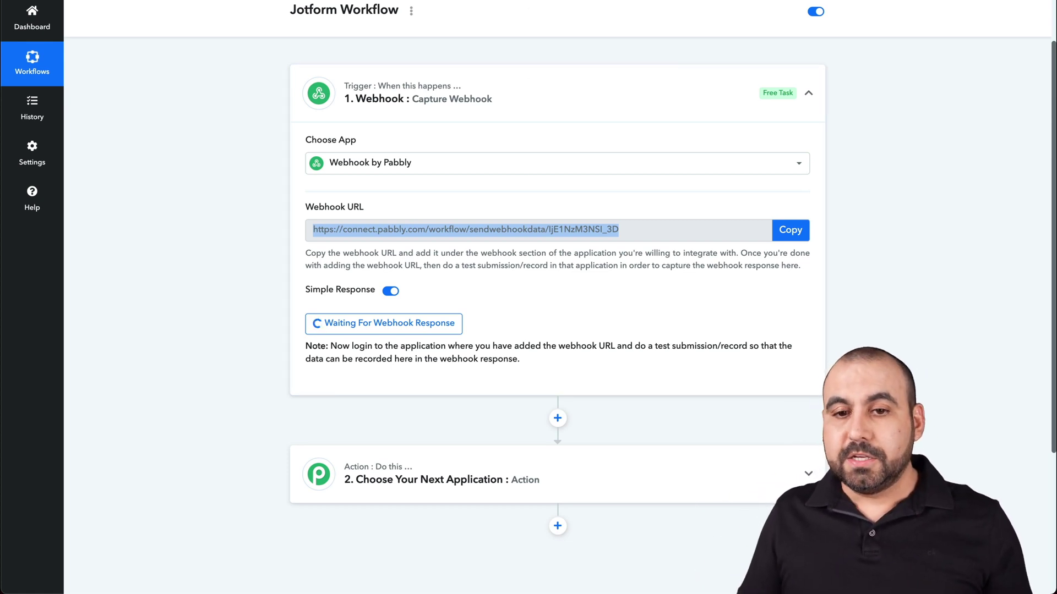
Return to the Jotform builder and show the form's Publish page
{"action": "key", "text": "ctrl+Tab"}
{"action": "left_click", "coordinate": [606, 52]}
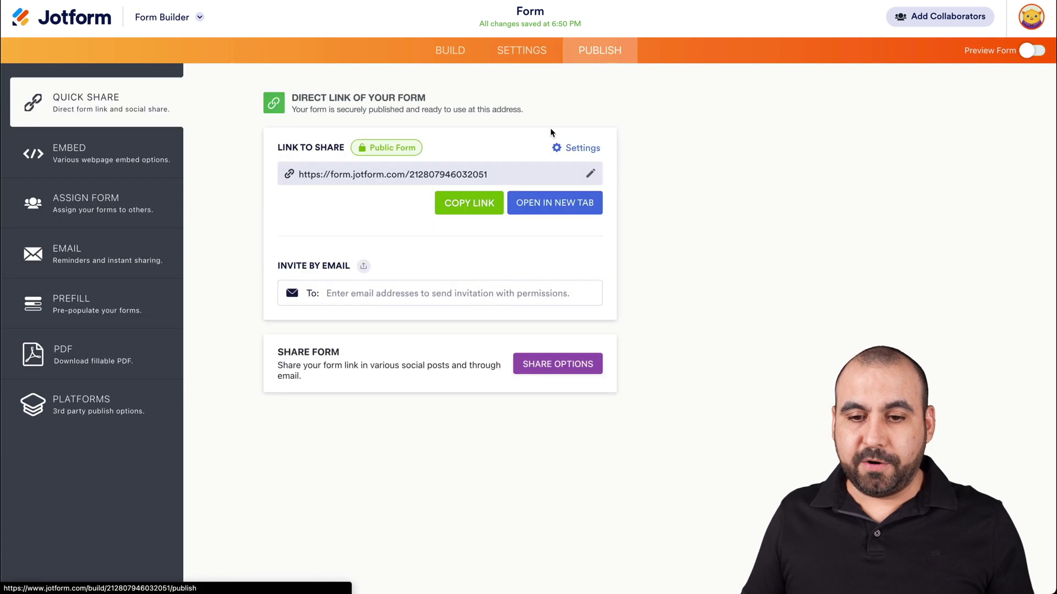
Open the published form in a new tab and enter a first and last name
{"action": "left_click", "coordinate": [557, 204]}
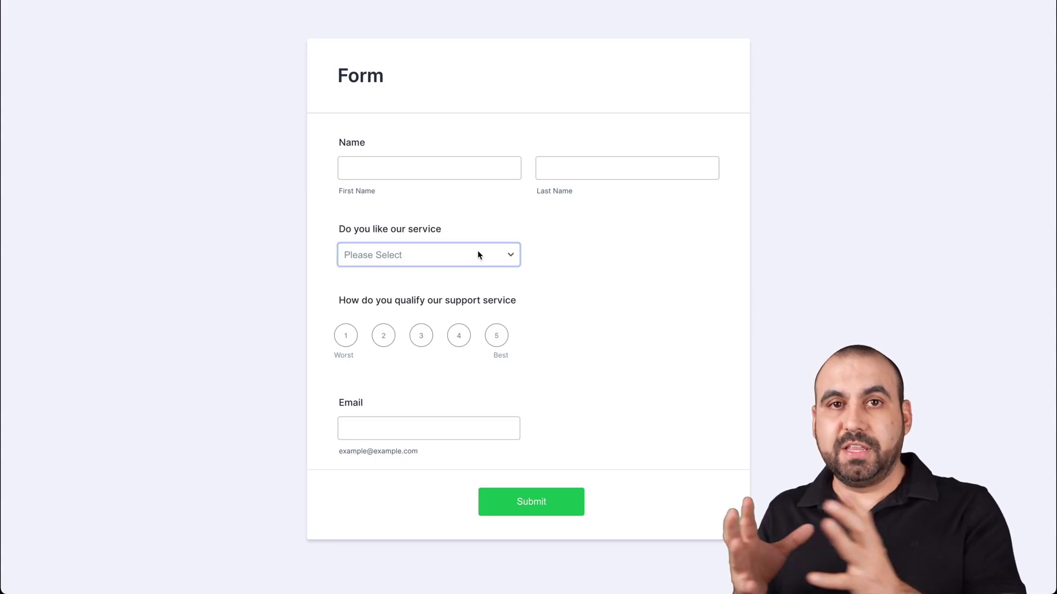
{"action": "left_click", "coordinate": [420, 169]}
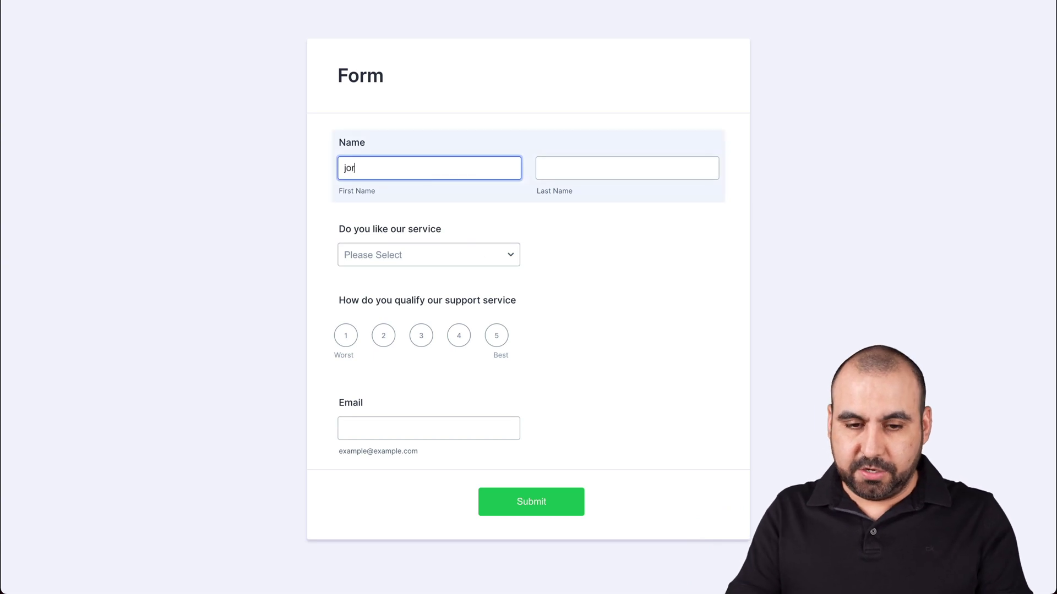
{"action": "key", "text": "Tab"}
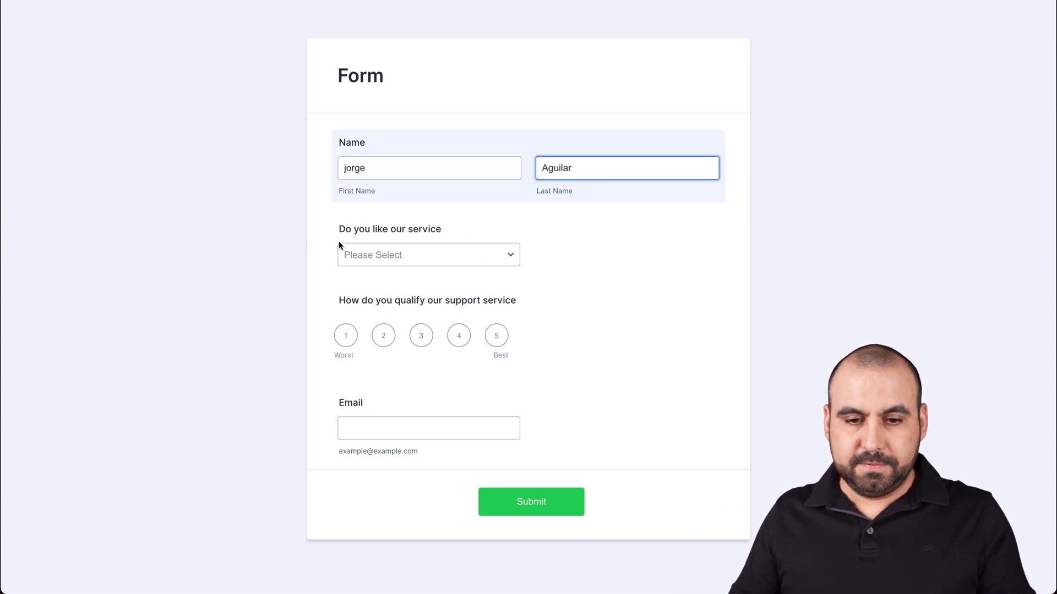
Answer Yes, rate the support service 5, enter a test e-mail address and submit
{"action": "left_click", "coordinate": [388, 257]}
{"action": "left_click", "coordinate": [393, 268]}
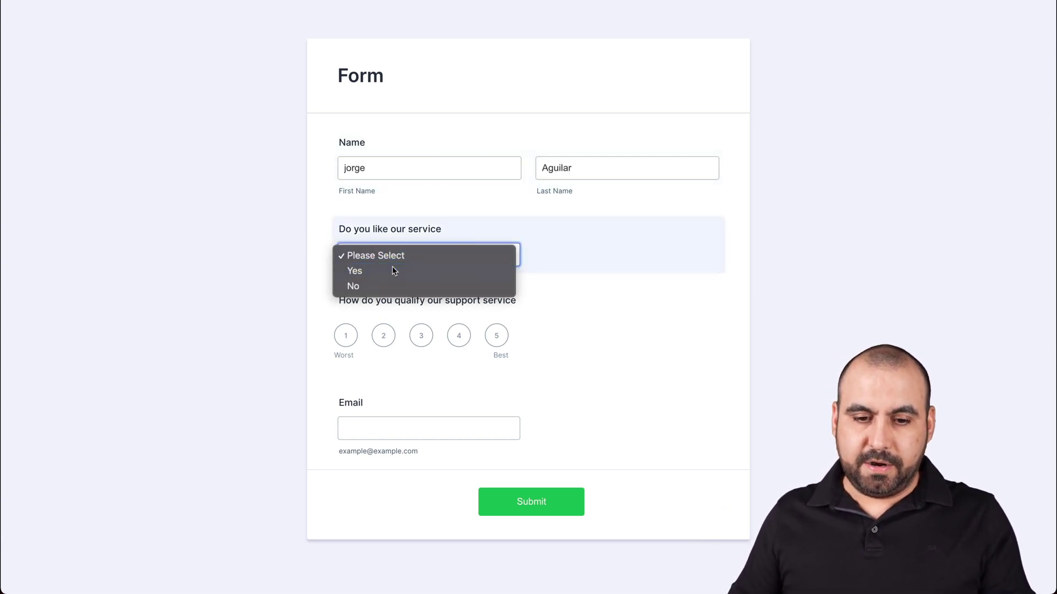
{"action": "left_click", "coordinate": [499, 337]}
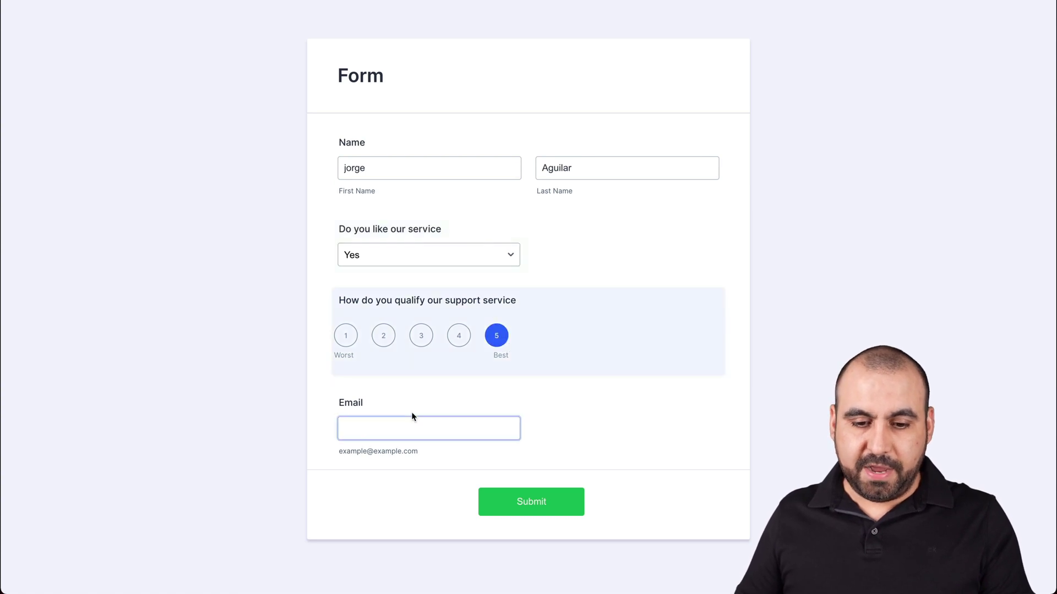
{"action": "left_click", "coordinate": [412, 428]}
{"action": "type", "text": "test@test.com"}
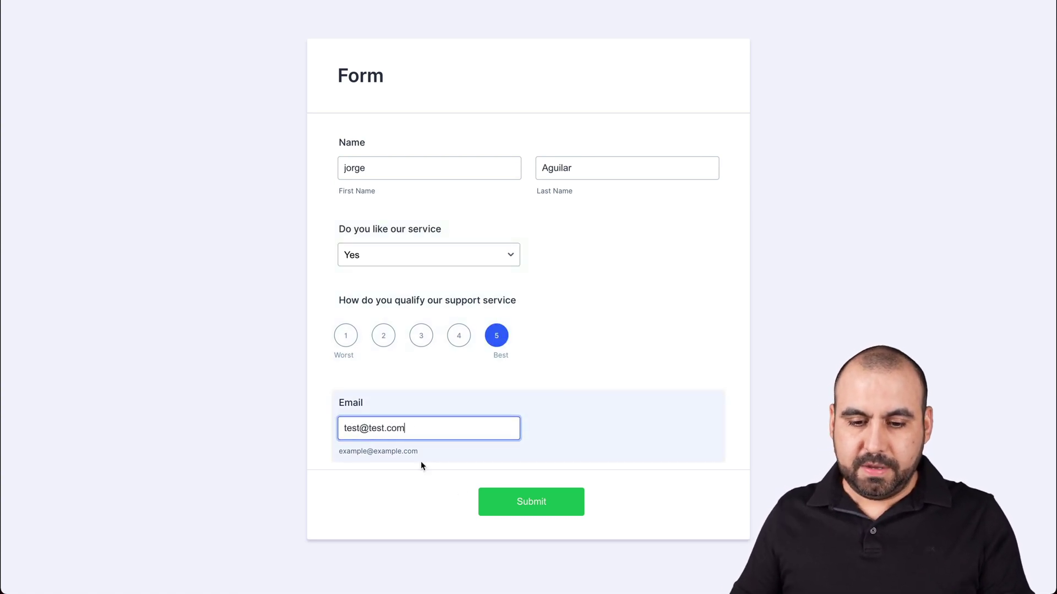
{"action": "left_click", "coordinate": [498, 502]}
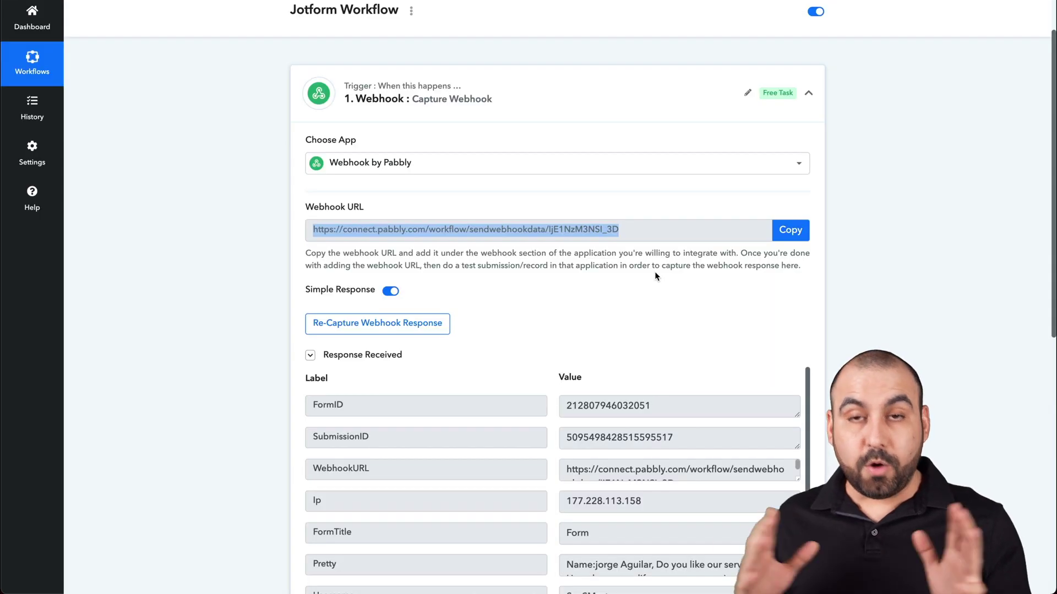
Review the captured Yes answer, rating 5 and email, then go to Jotform's form settings
{"action": "scroll", "coordinate": [655, 272], "scroll_direction": "down", "scroll_amount": 4}
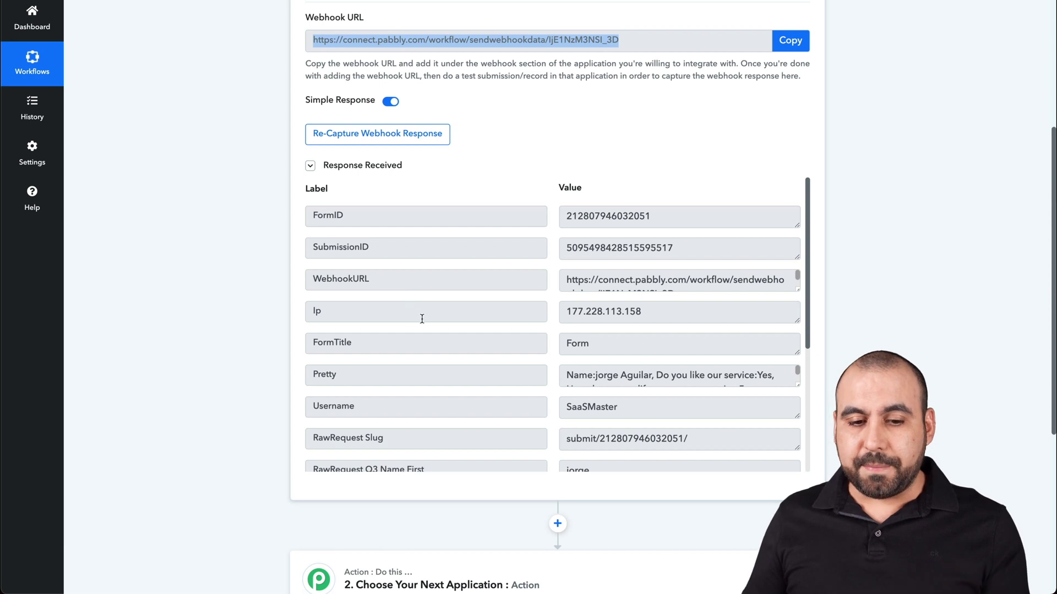
{"action": "scroll", "coordinate": [421, 319], "scroll_direction": "down", "scroll_amount": 3}
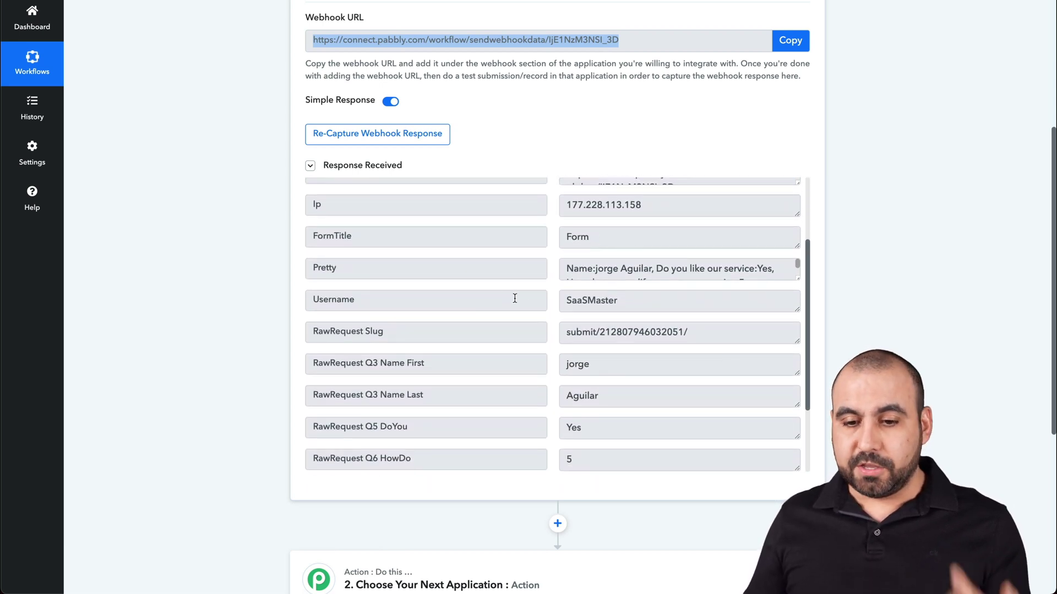
{"action": "scroll", "coordinate": [466, 335], "scroll_direction": "down", "scroll_amount": 3}
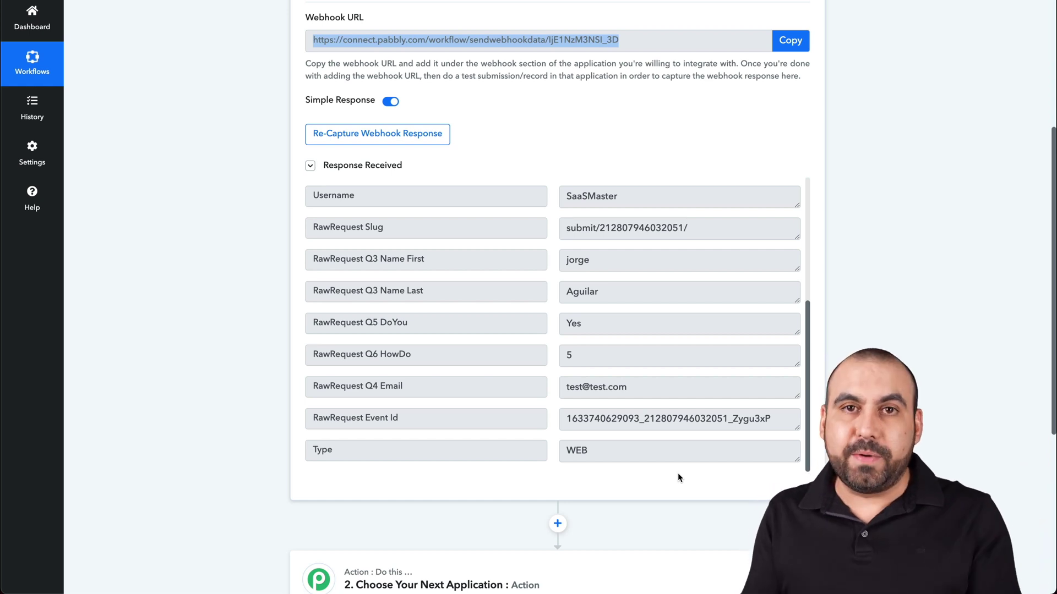
{"action": "scroll", "coordinate": [679, 477], "scroll_direction": "down", "scroll_amount": 5}
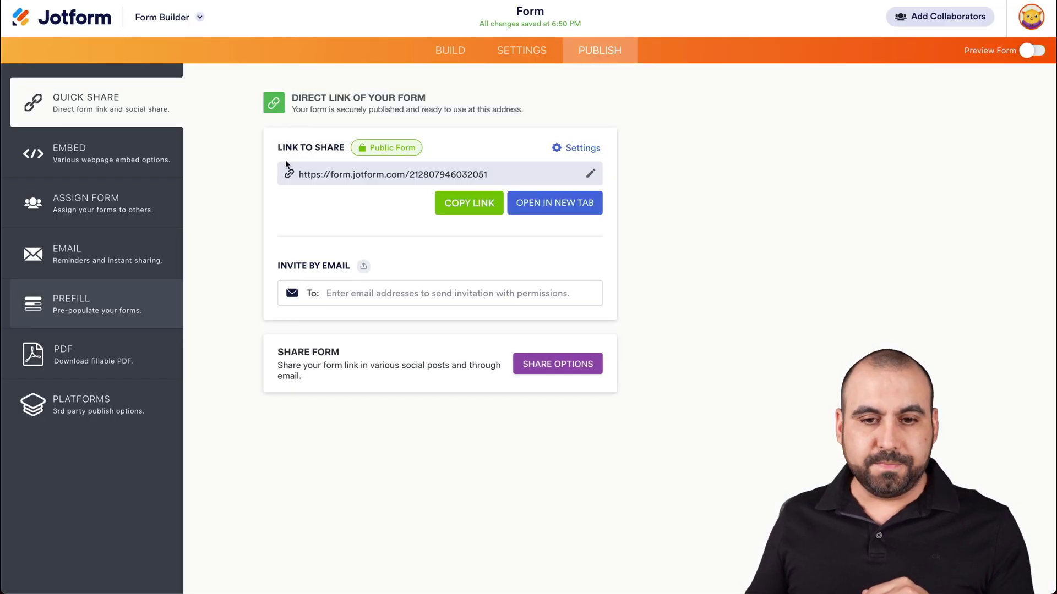
{"action": "left_click", "coordinate": [518, 52]}
Open Jotform's Integrations panel, then expand Pabbly's second step to choose its app
{"action": "left_click", "coordinate": [109, 302]}
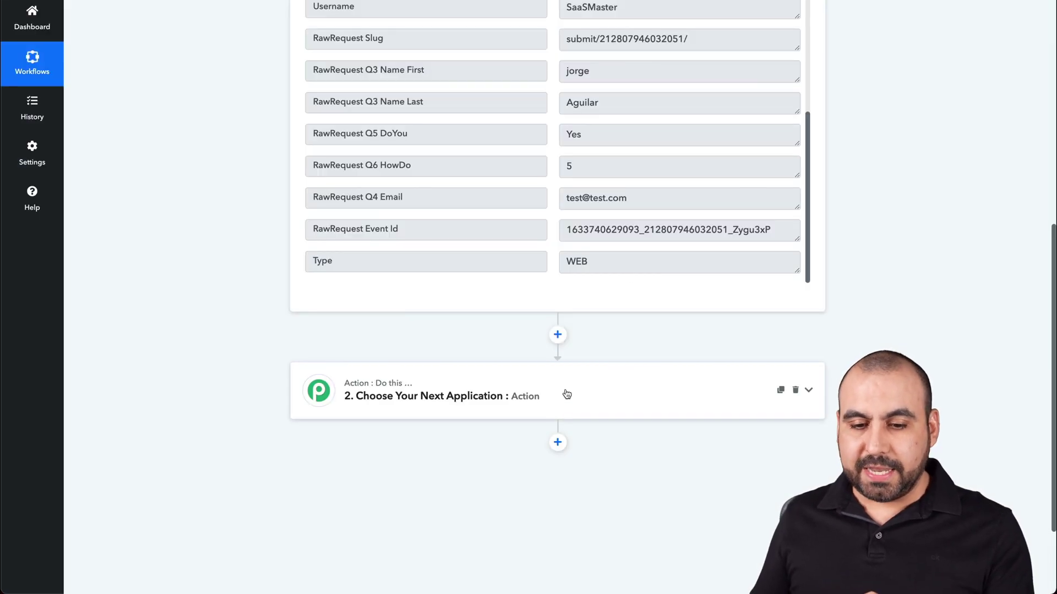
{"action": "left_click", "coordinate": [567, 393]}
Scroll through the second step's app grid until Automizy comes into view
{"action": "scroll", "coordinate": [556, 424], "scroll_direction": "down", "scroll_amount": 2}
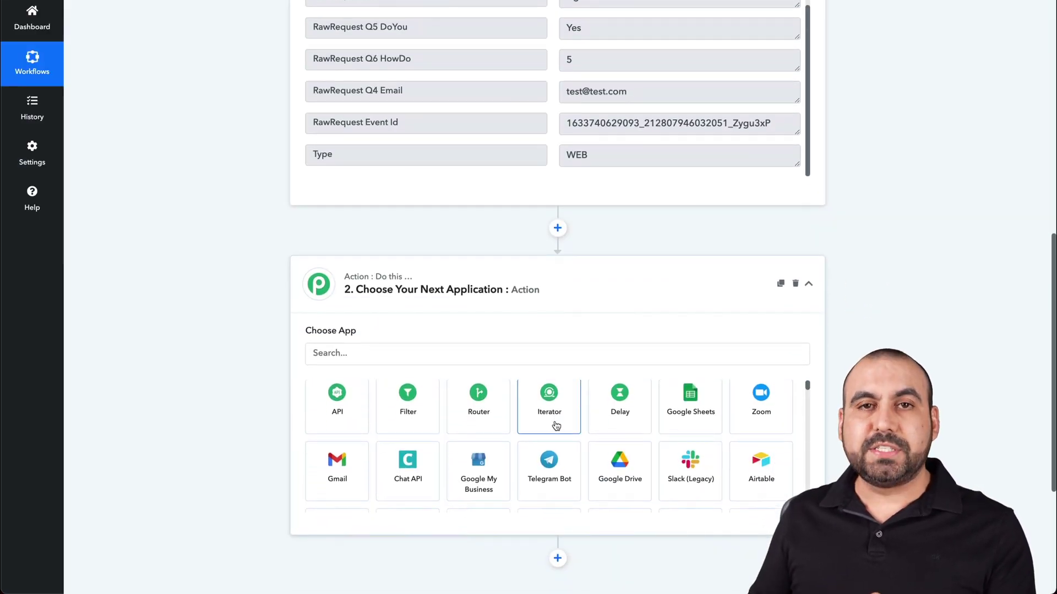
{"action": "scroll", "coordinate": [556, 426], "scroll_direction": "down", "scroll_amount": 1}
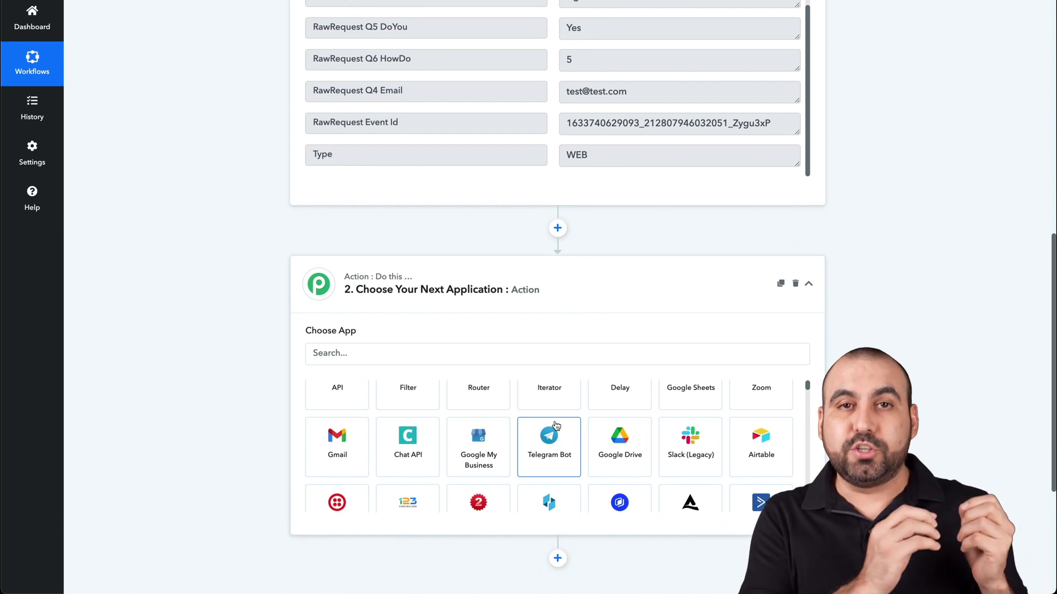
{"action": "scroll", "coordinate": [556, 425], "scroll_direction": "down", "scroll_amount": 3}
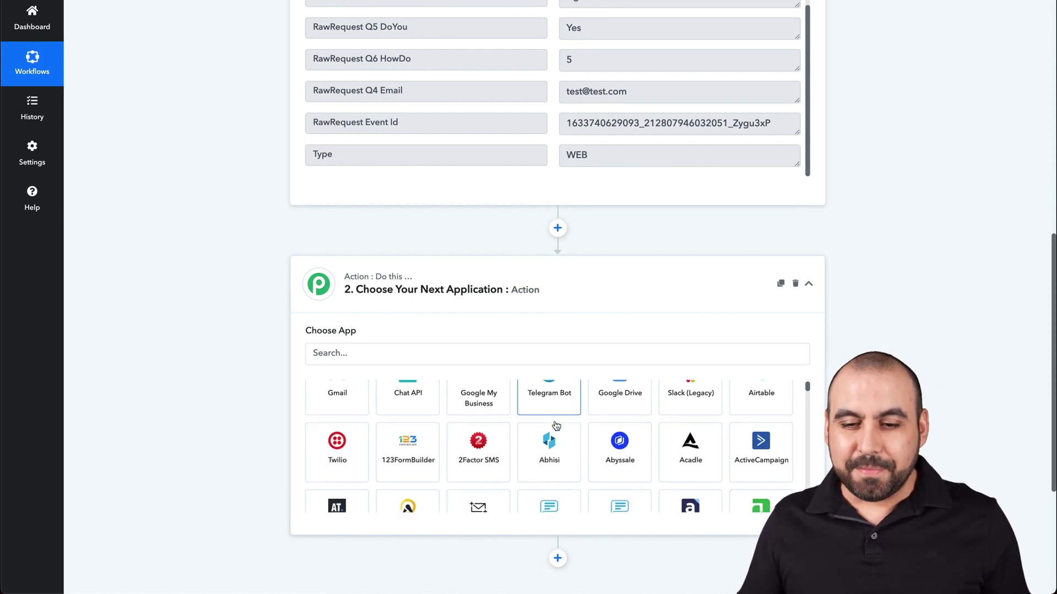
{"action": "scroll", "coordinate": [555, 425], "scroll_direction": "up", "scroll_amount": 4}
{"action": "scroll", "coordinate": [858, 275], "scroll_direction": "down", "scroll_amount": 1}
{"action": "scroll", "coordinate": [738, 385], "scroll_direction": "down", "scroll_amount": 1}
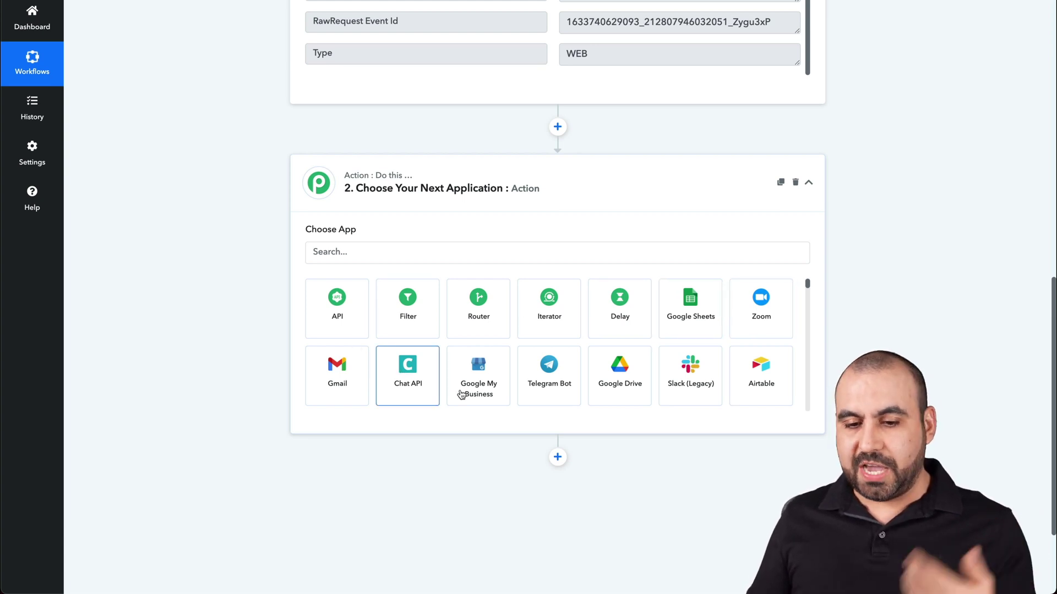
{"action": "scroll", "coordinate": [549, 377], "scroll_direction": "down", "scroll_amount": 1}
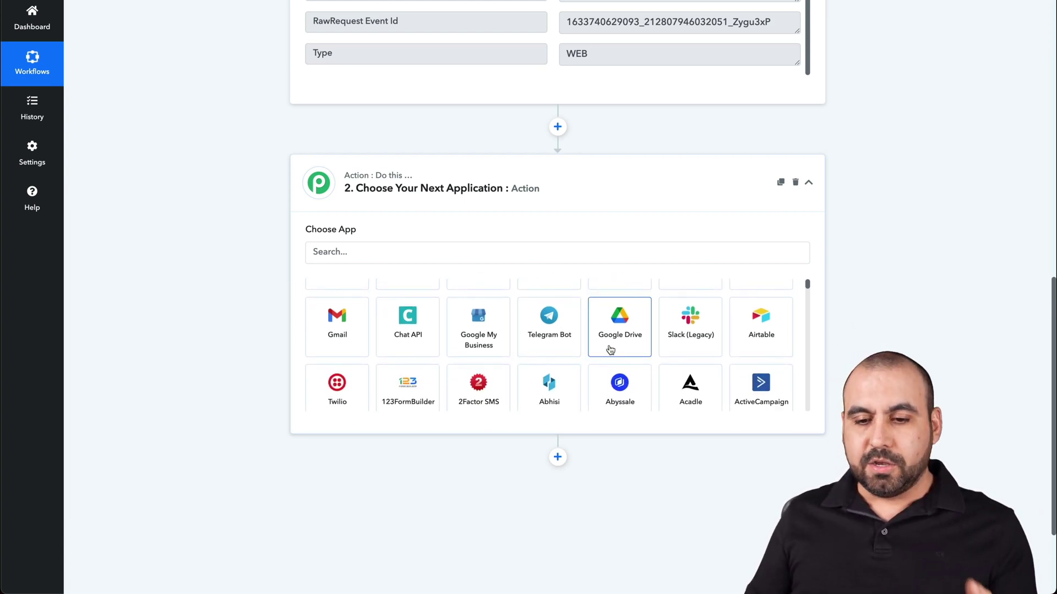
{"action": "scroll", "coordinate": [748, 337], "scroll_direction": "down", "scroll_amount": 1}
{"action": "scroll", "coordinate": [747, 336], "scroll_direction": "down", "scroll_amount": 1}
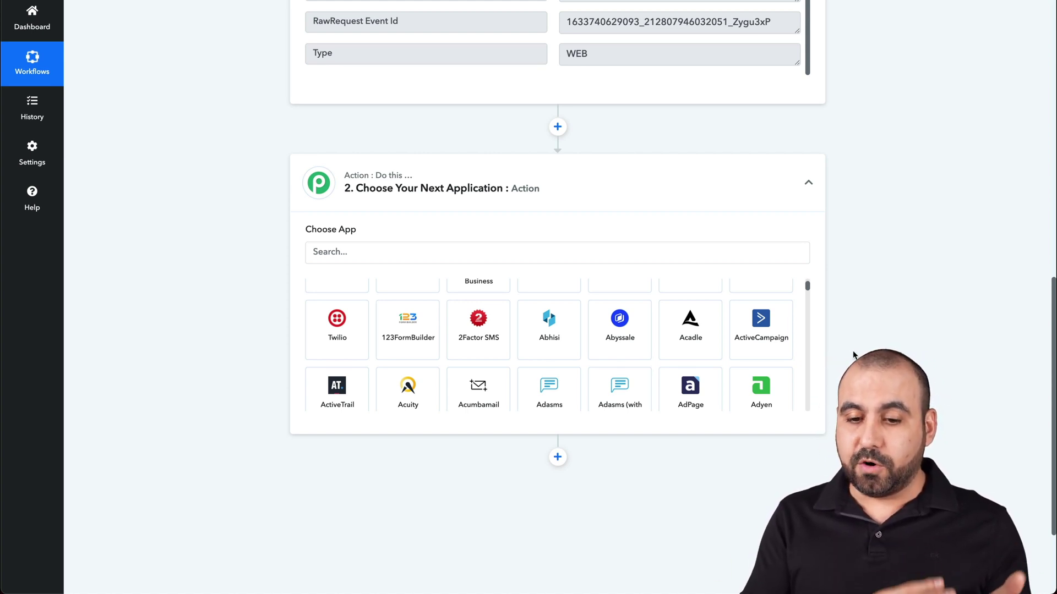
{"action": "scroll", "coordinate": [703, 387], "scroll_direction": "down", "scroll_amount": 2}
{"action": "scroll", "coordinate": [703, 387], "scroll_direction": "down", "scroll_amount": 2}
{"action": "scroll", "coordinate": [702, 387], "scroll_direction": "down", "scroll_amount": 2}
Set Automizy as the action app, then search Jotform integrations for 'automiz' and find none
{"action": "left_click", "coordinate": [769, 304]}
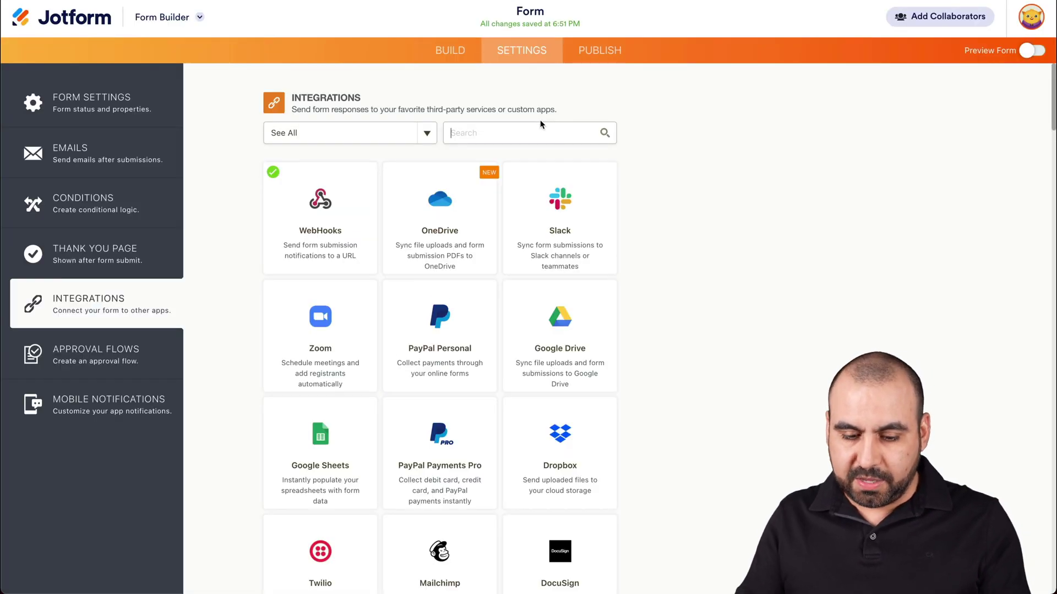
{"action": "type", "text": "automa"}
{"action": "key", "text": "BackSpace"}
{"action": "type", "text": "iz"}
{"action": "key", "text": "BackSpace"}
{"action": "key", "text": "BackSpace"}
{"action": "key", "text": "BackSpace"}
{"action": "key", "text": "BackSpace"}
{"action": "key", "text": "BackSpace"}
{"action": "key", "text": "BackSpace"}
{"action": "key", "text": "BackSpace"}
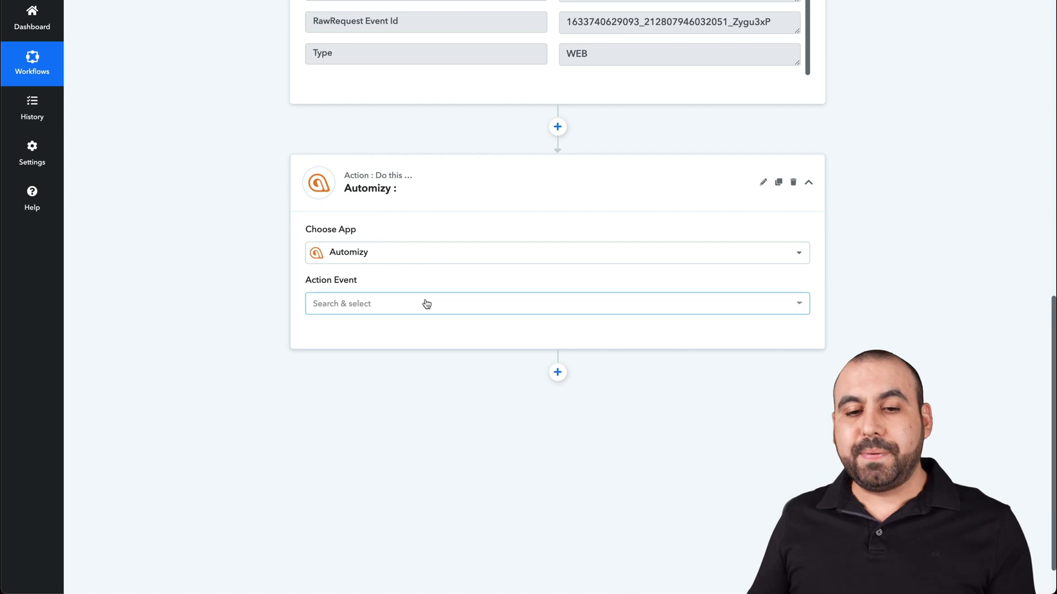
Choose the Automizy event 'Create or Update Contact with Custom Fields' and begin connecting the account
{"action": "left_click", "coordinate": [432, 303]}
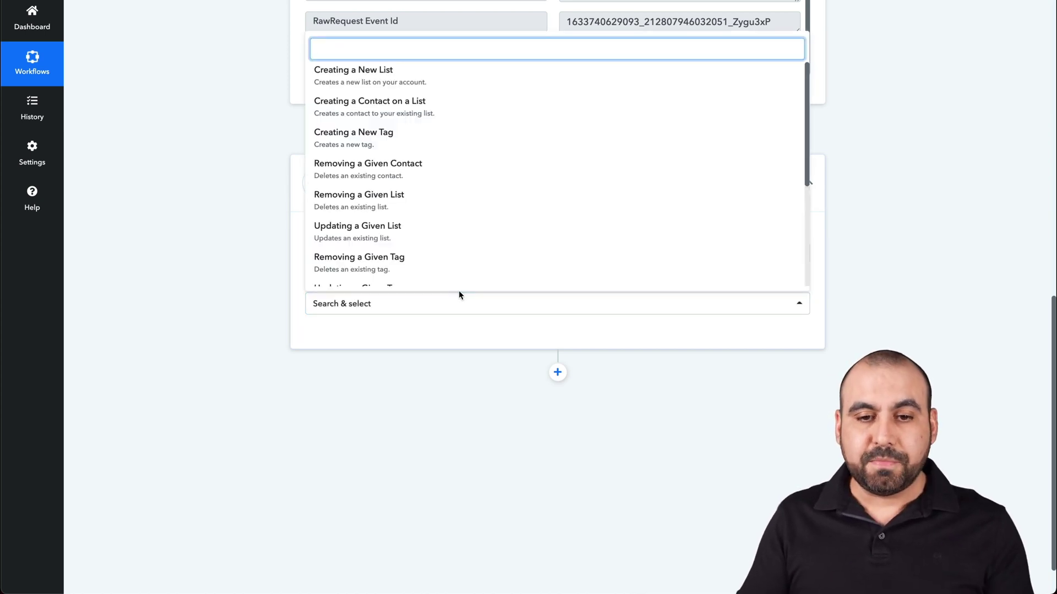
{"action": "scroll", "coordinate": [441, 156], "scroll_direction": "up", "scroll_amount": 1}
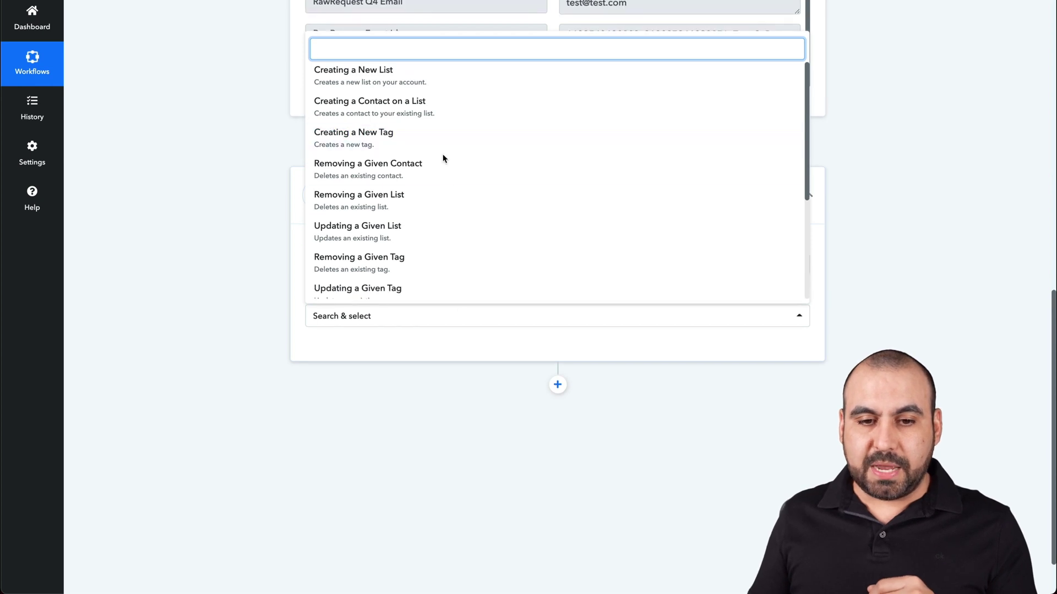
{"action": "scroll", "coordinate": [457, 168], "scroll_direction": "down", "scroll_amount": 4}
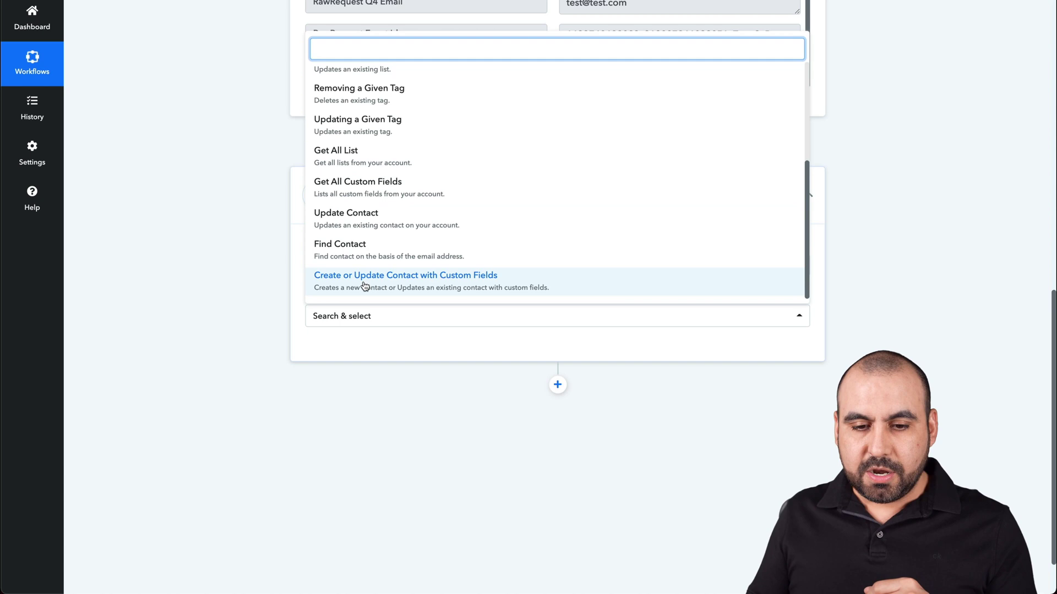
{"action": "left_click", "coordinate": [429, 285]}
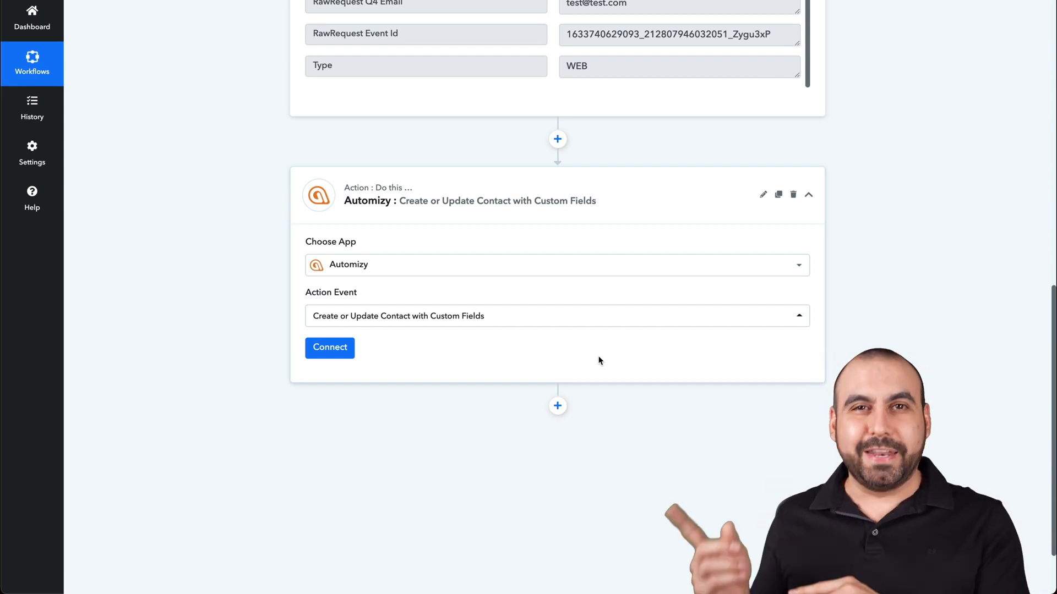
{"action": "left_click", "coordinate": [337, 350]}
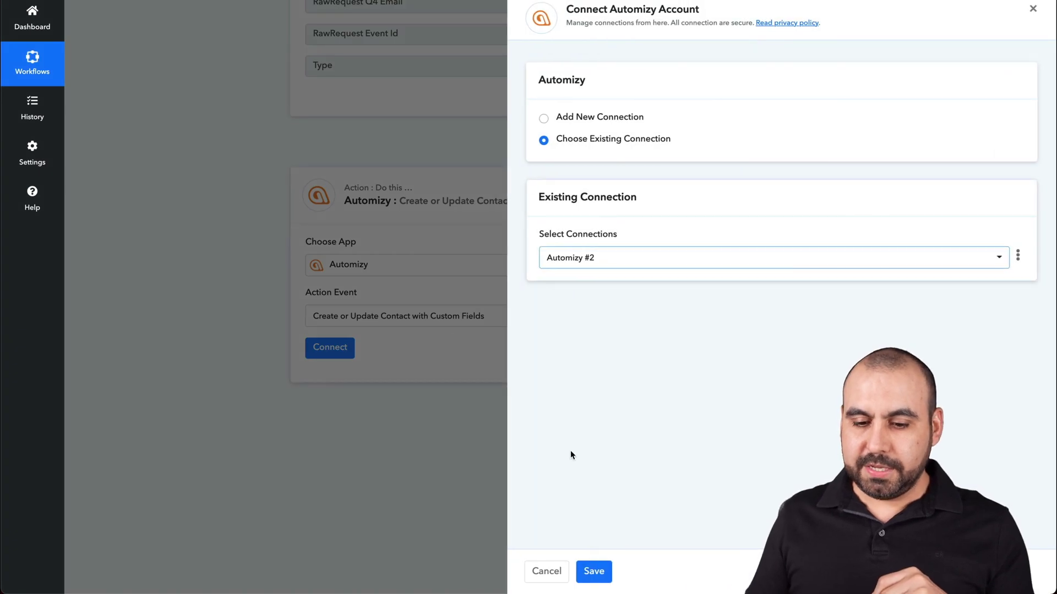
Save the existing Automizy connection and keep Youtube Update as the contact list
{"action": "left_click", "coordinate": [596, 571]}
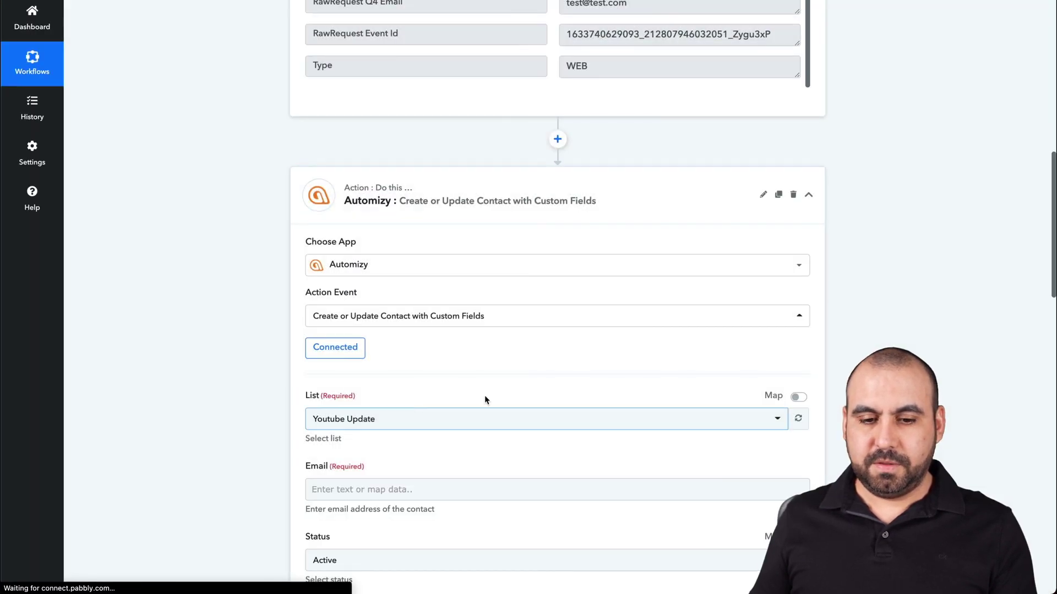
{"action": "scroll", "coordinate": [494, 399], "scroll_direction": "down", "scroll_amount": 5}
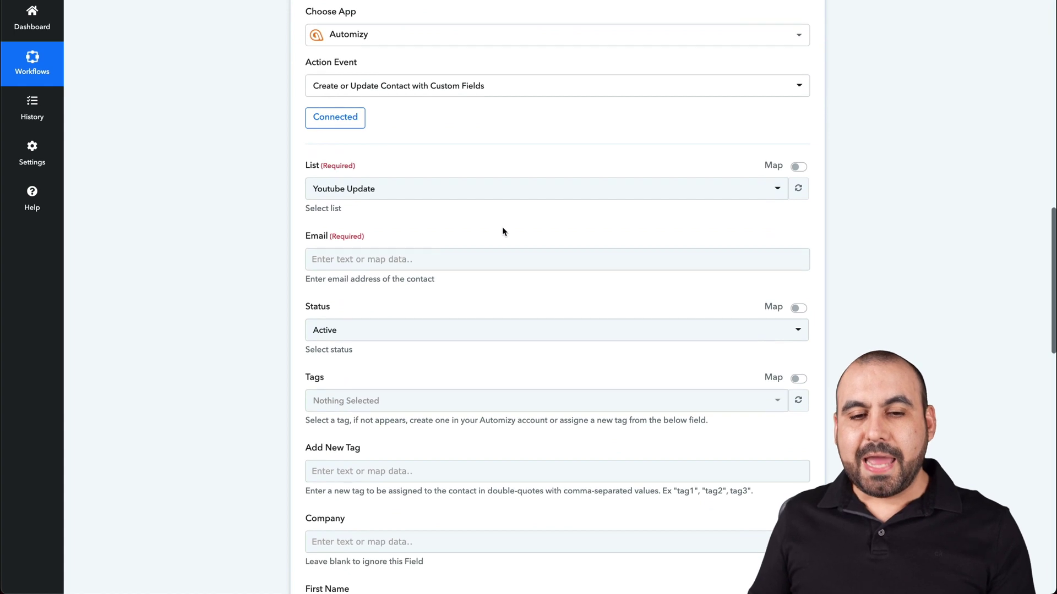
{"action": "left_click", "coordinate": [434, 192]}
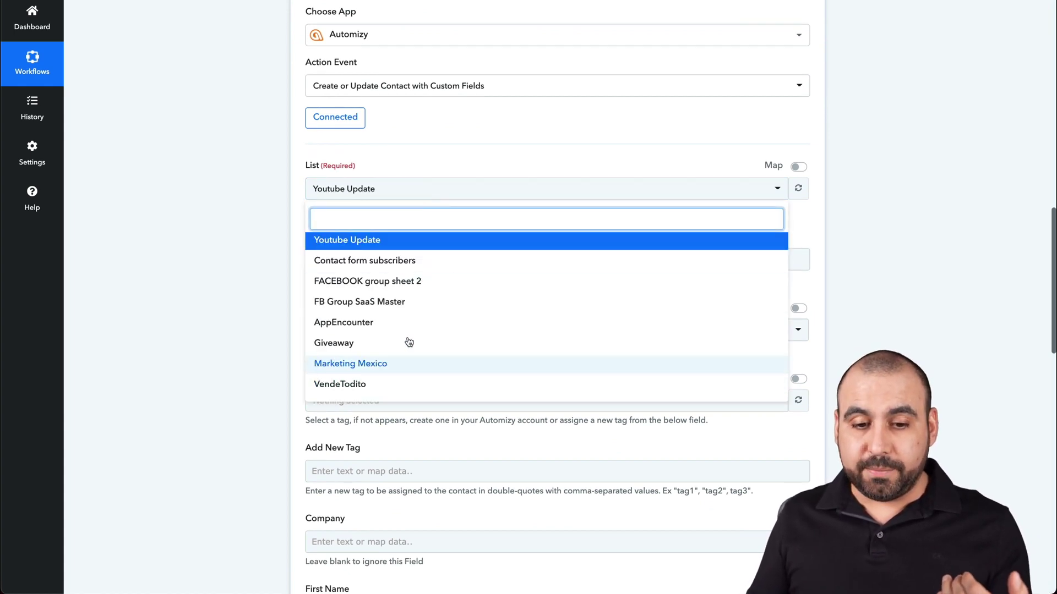
{"action": "left_click", "coordinate": [372, 244]}
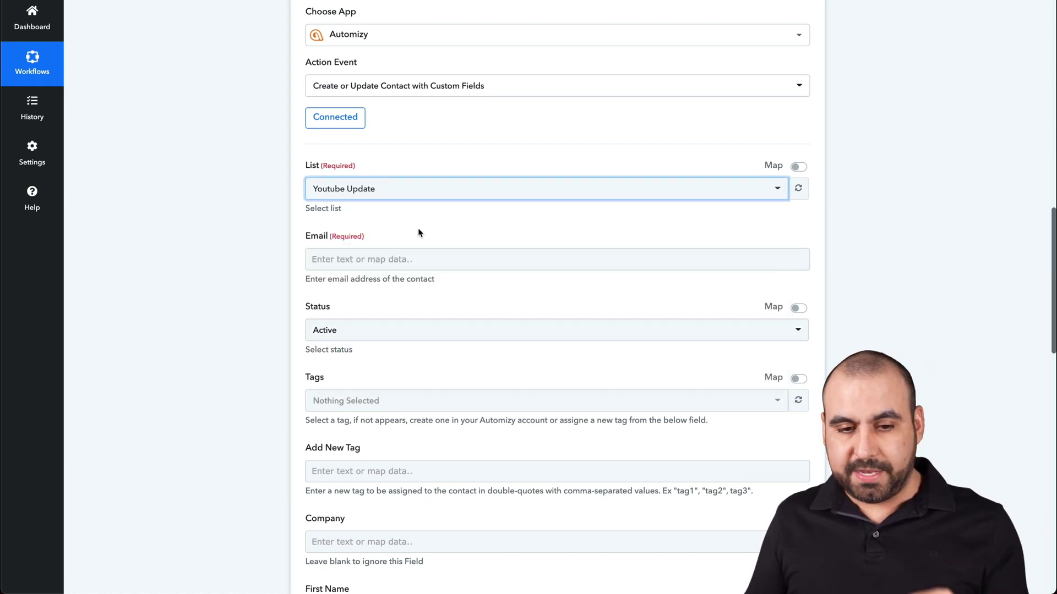
{"action": "left_click", "coordinate": [389, 264]}
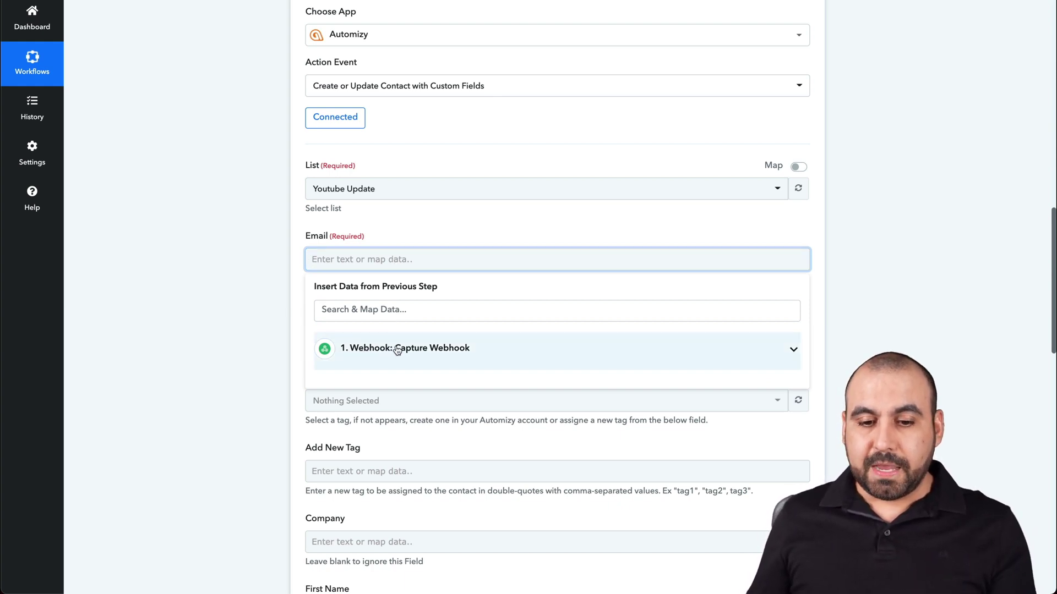
Map the contact's Email field to the webhook's RawRequest Q4 Email value
{"action": "left_click", "coordinate": [377, 351]}
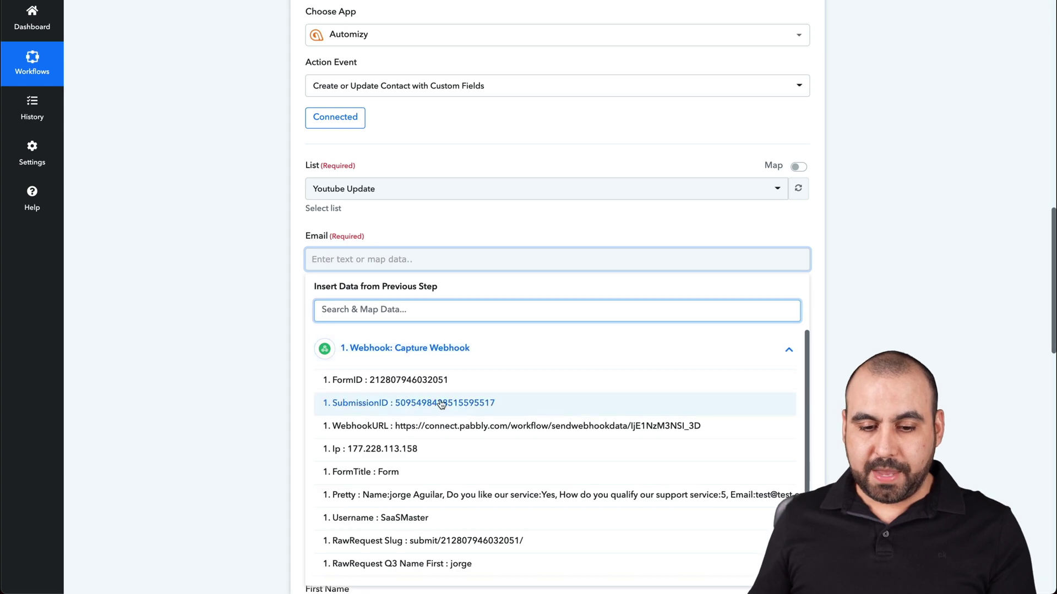
{"action": "scroll", "coordinate": [458, 367], "scroll_direction": "down", "scroll_amount": 3}
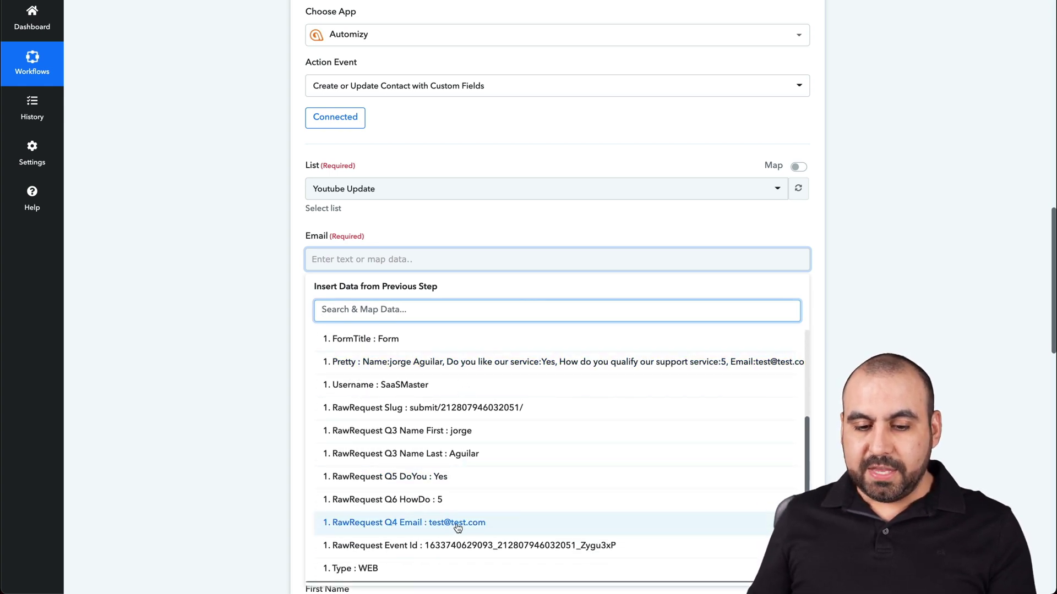
{"action": "left_click", "coordinate": [497, 524]}
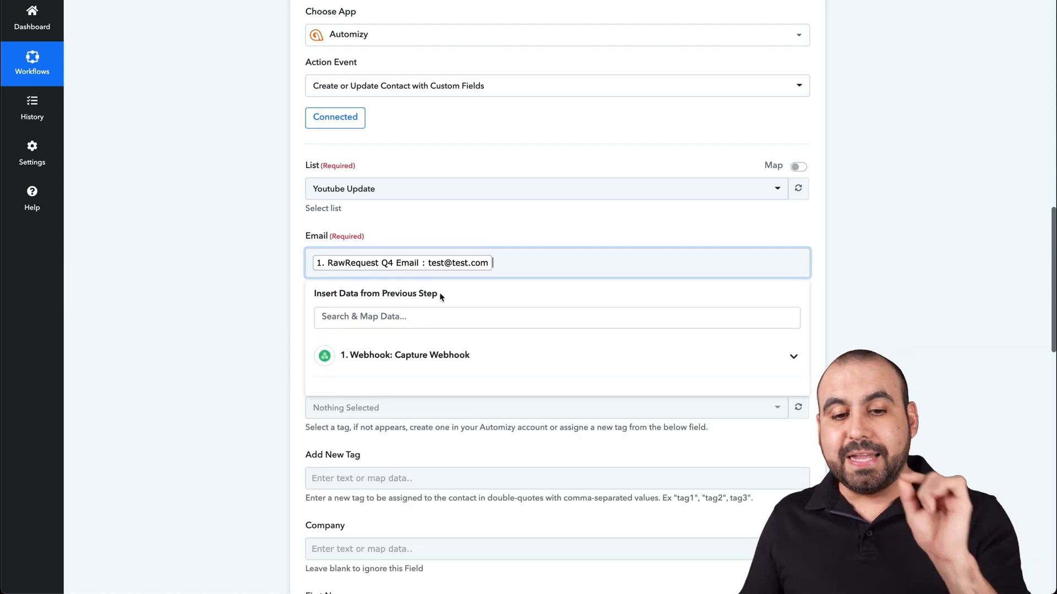
{"action": "left_click", "coordinate": [256, 273]}
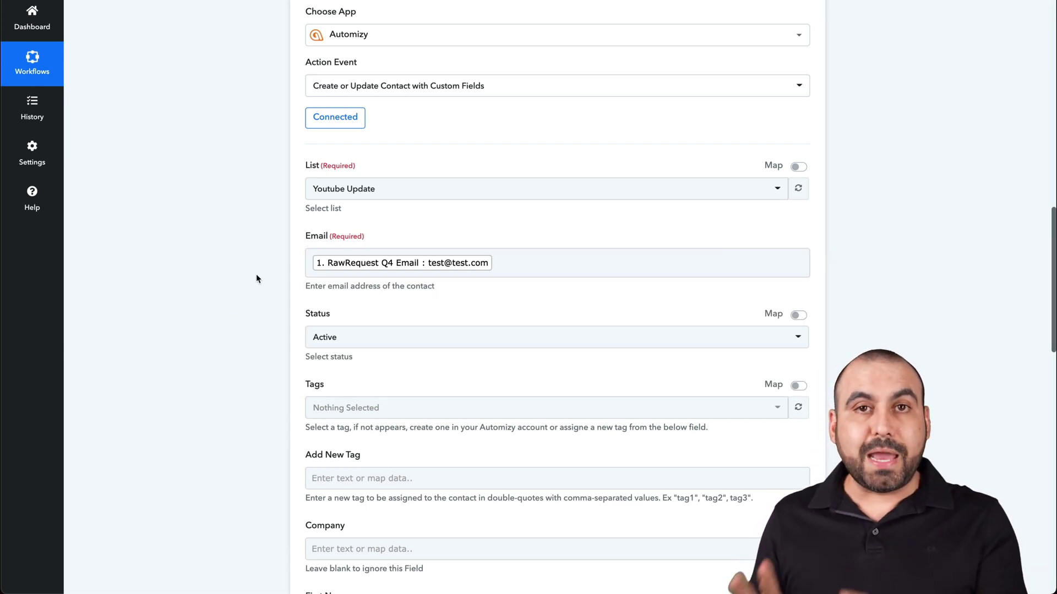
{"action": "scroll", "coordinate": [387, 276], "scroll_direction": "down", "scroll_amount": 2}
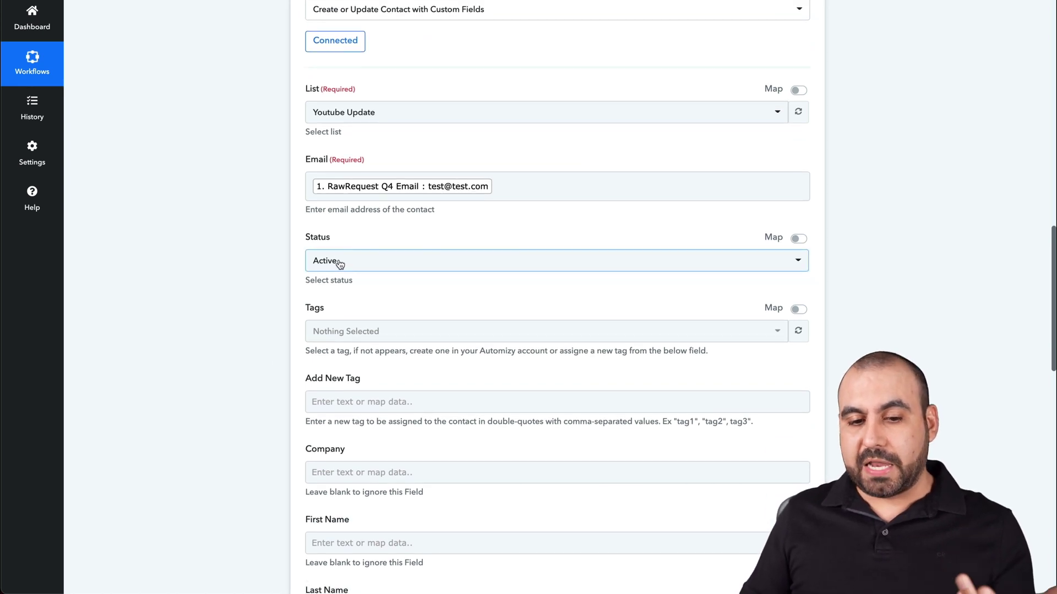
Set the Automizy contact's Tags field to the existing 'no name' tag
{"action": "scroll", "coordinate": [258, 374], "scroll_direction": "down", "scroll_amount": 1}
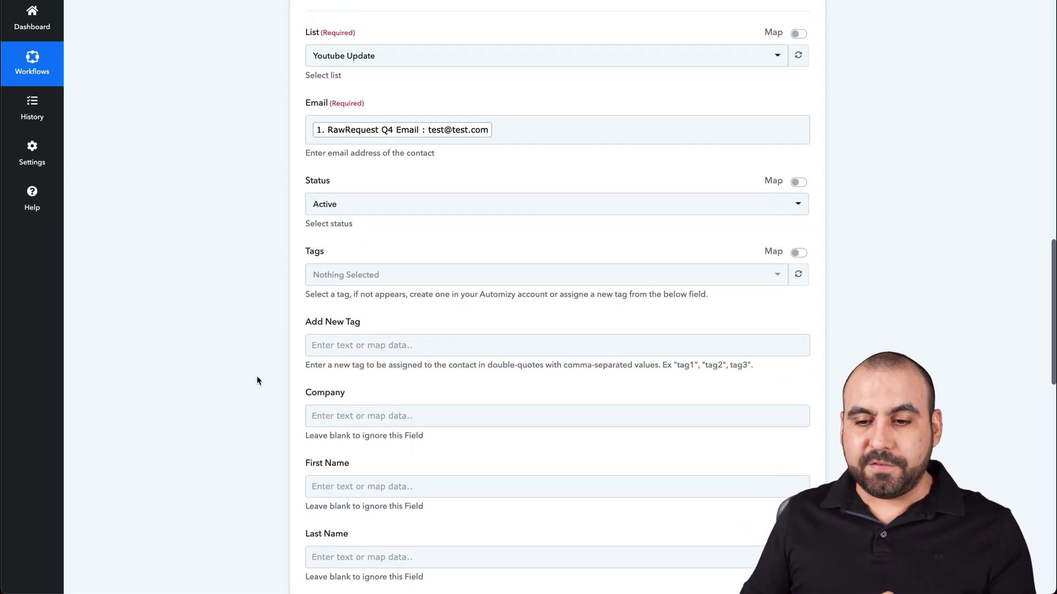
{"action": "left_click", "coordinate": [393, 277]}
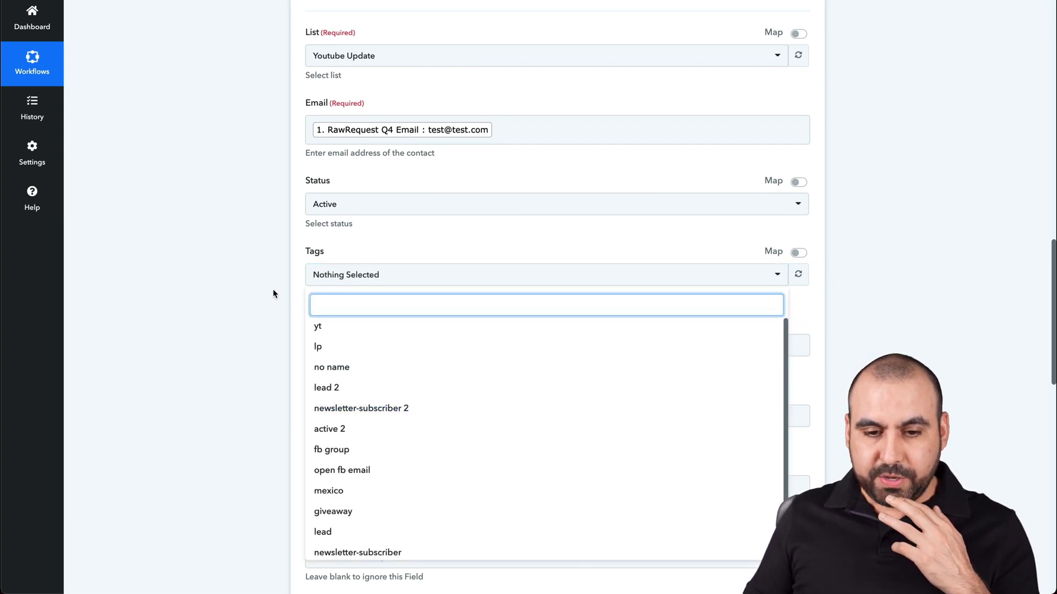
{"action": "left_click", "coordinate": [388, 278]}
{"action": "left_click", "coordinate": [389, 277]}
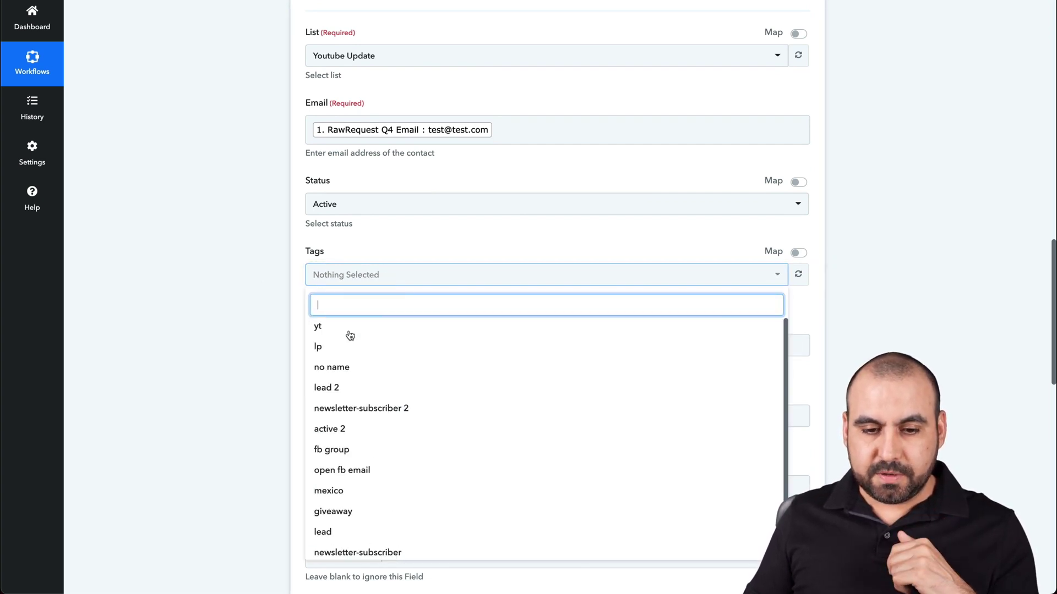
{"action": "left_click", "coordinate": [346, 368]}
{"action": "left_click", "coordinate": [253, 325]}
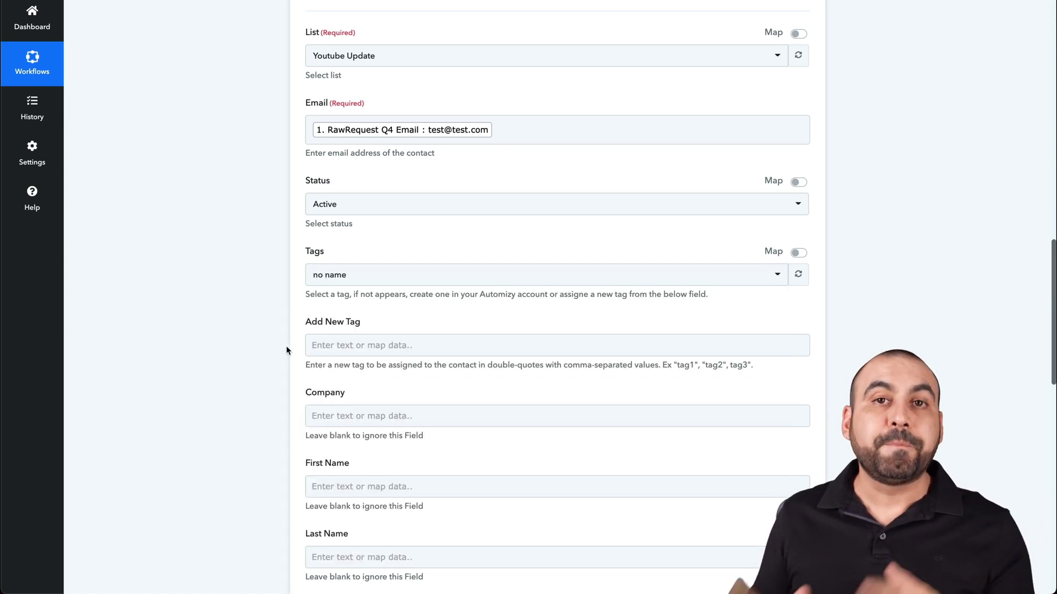
{"action": "scroll", "coordinate": [286, 350], "scroll_direction": "down", "scroll_amount": 4}
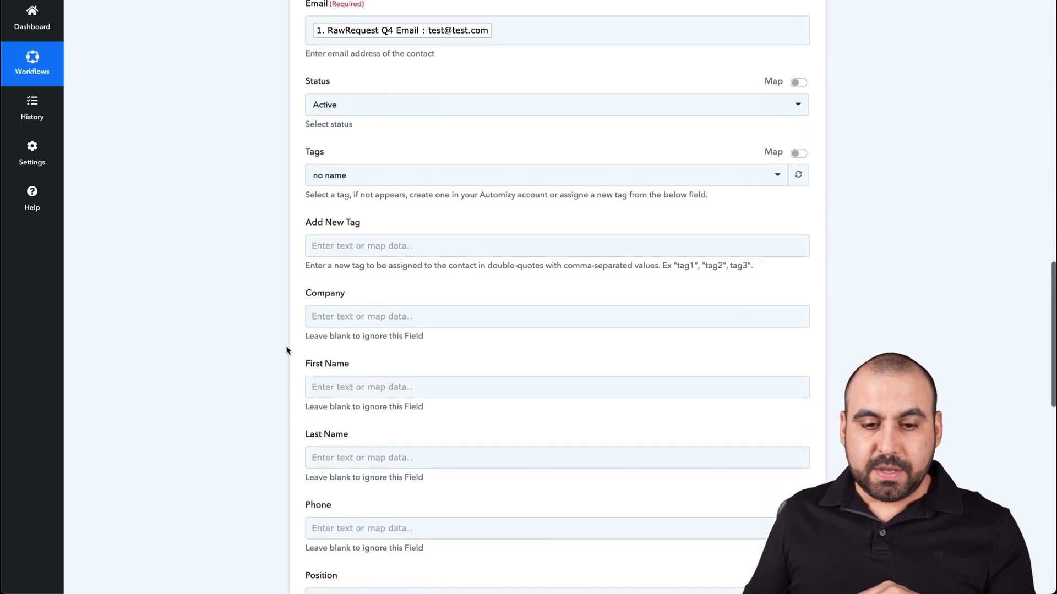
{"action": "left_click", "coordinate": [373, 230]}
{"action": "scroll", "coordinate": [352, 297], "scroll_direction": "down", "scroll_amount": 2}
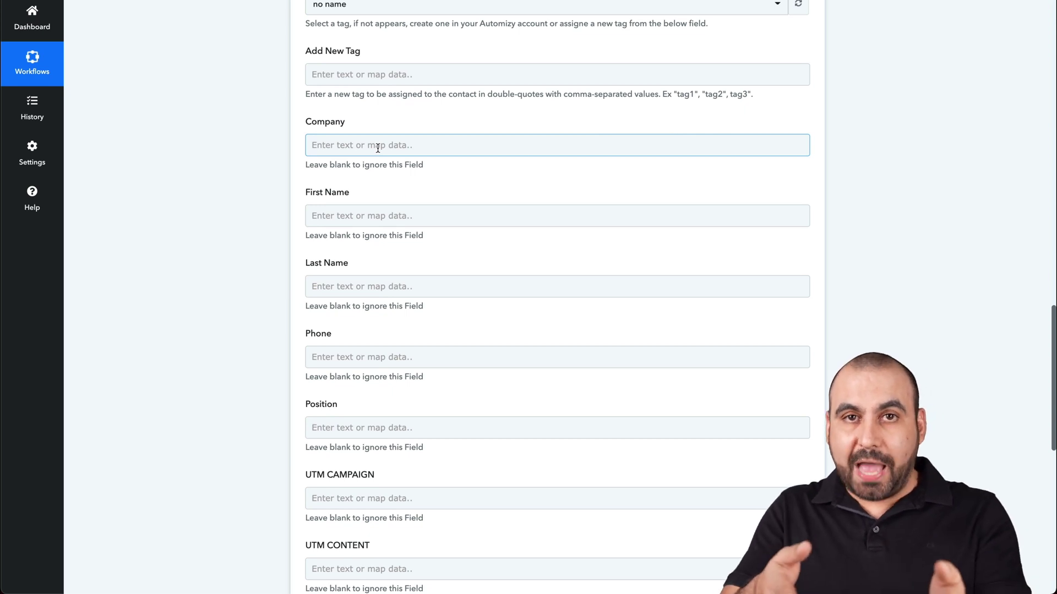
{"action": "left_click", "coordinate": [372, 216]}
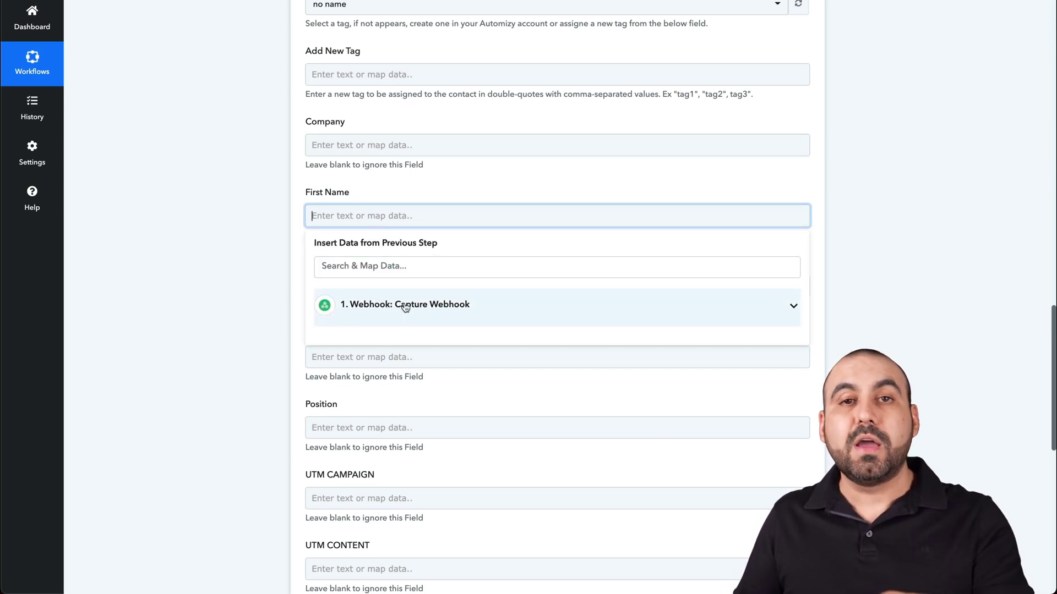
Map First Name to the webhook's RawRequest Q3 Name First answer
{"action": "left_click", "coordinate": [405, 307]}
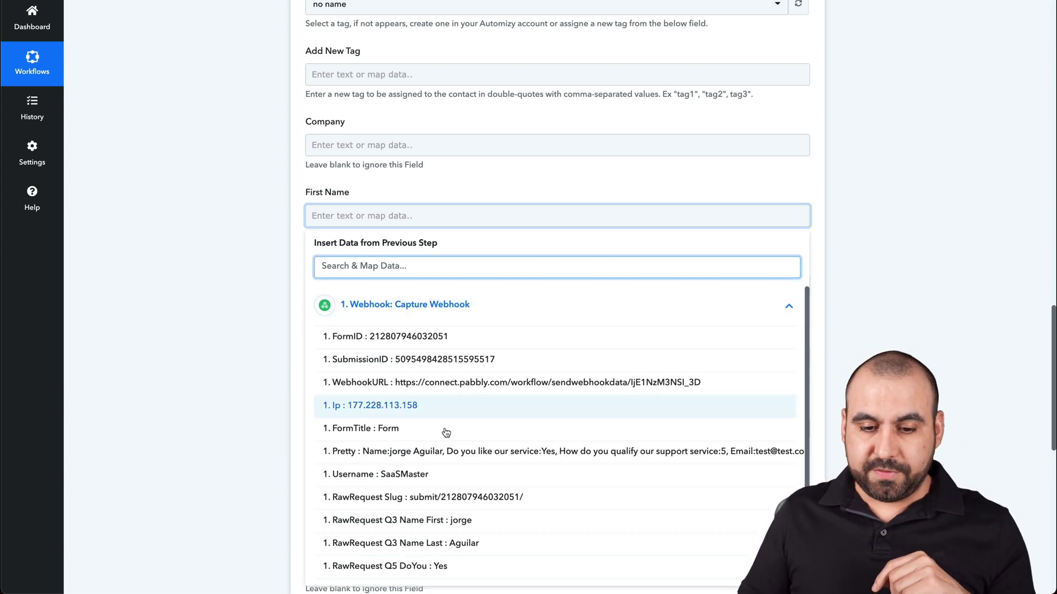
{"action": "scroll", "coordinate": [439, 495], "scroll_direction": "down", "scroll_amount": 1}
{"action": "left_click", "coordinate": [439, 494]}
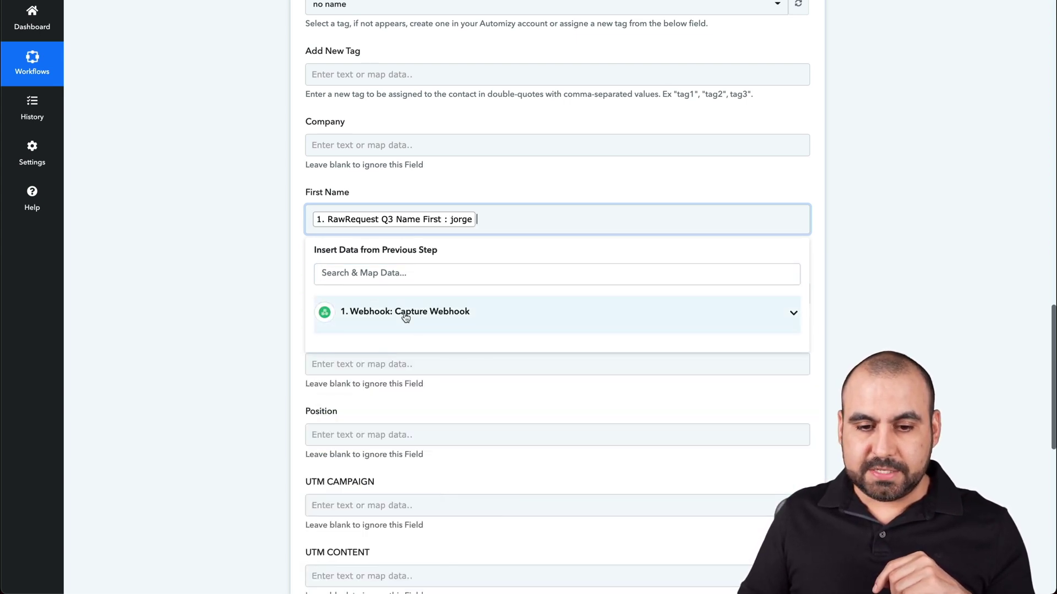
{"action": "left_click", "coordinate": [257, 310]}
Map Last Name to the webhook's RawRequest Q3 Name Last answer
{"action": "left_click", "coordinate": [377, 302]}
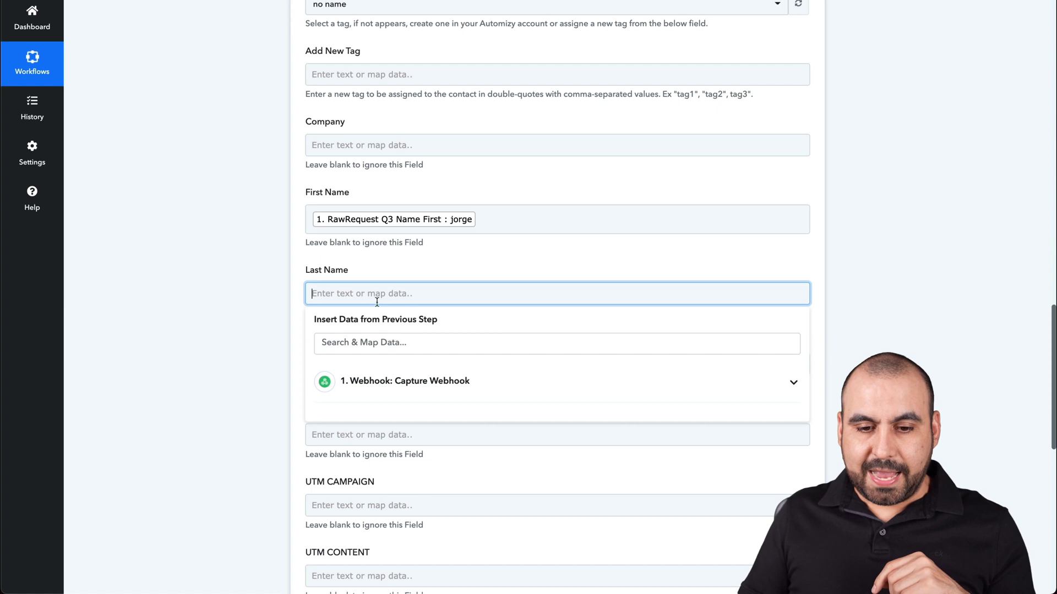
{"action": "left_click", "coordinate": [418, 381]}
{"action": "scroll", "coordinate": [435, 476], "scroll_direction": "down", "scroll_amount": 1}
{"action": "scroll", "coordinate": [438, 479], "scroll_direction": "down", "scroll_amount": 2}
{"action": "left_click", "coordinate": [443, 478]}
{"action": "left_click", "coordinate": [213, 328]}
{"action": "scroll", "coordinate": [266, 385], "scroll_direction": "down", "scroll_amount": 1}
{"action": "scroll", "coordinate": [267, 385], "scroll_direction": "down", "scroll_amount": 2}
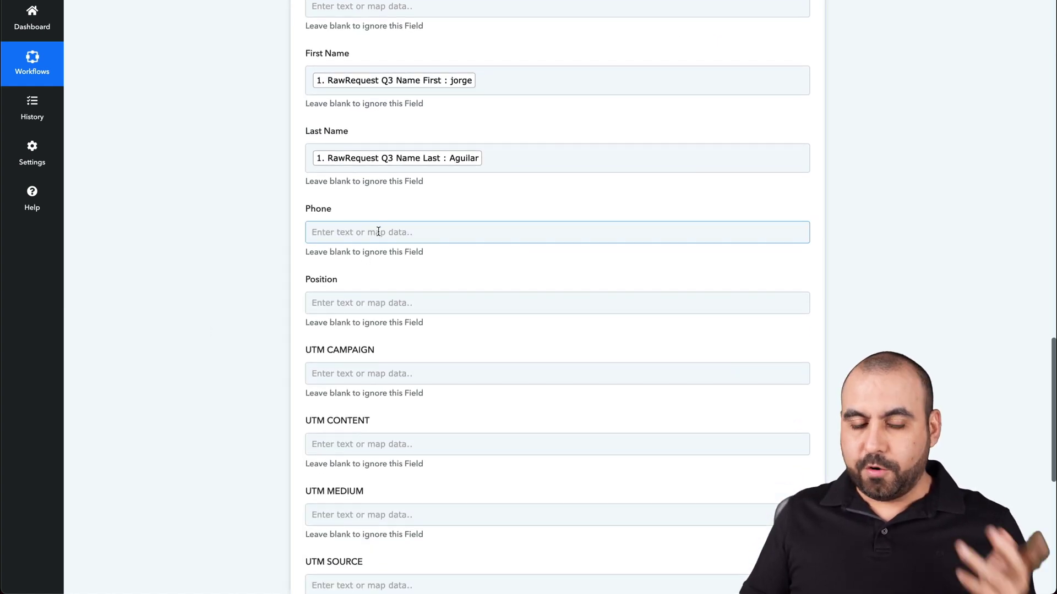
{"action": "left_click", "coordinate": [404, 303]}
{"action": "scroll", "coordinate": [404, 305], "scroll_direction": "down", "scroll_amount": 3}
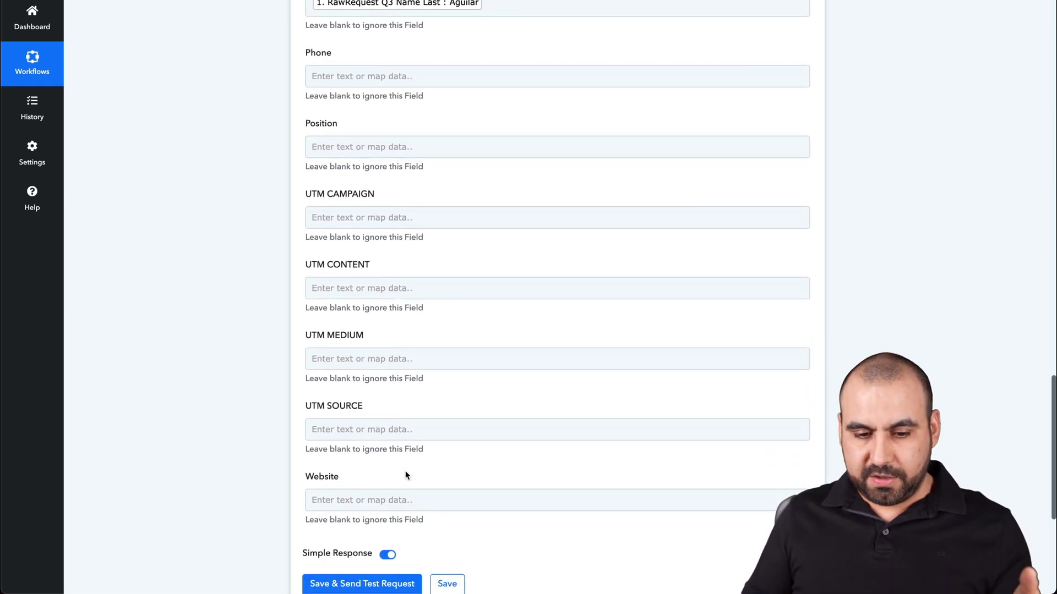
{"action": "scroll", "coordinate": [406, 474], "scroll_direction": "down", "scroll_amount": 3}
Save the Automizy contact step settings, dismiss the confirmation, and collapse its card
{"action": "left_click", "coordinate": [369, 345]}
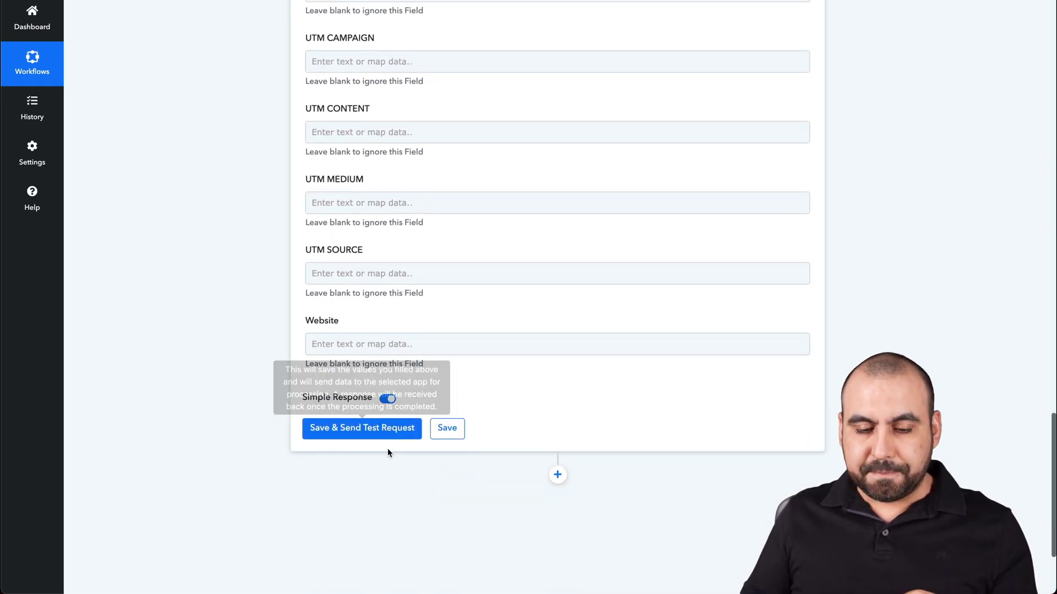
{"action": "left_click", "coordinate": [449, 431]}
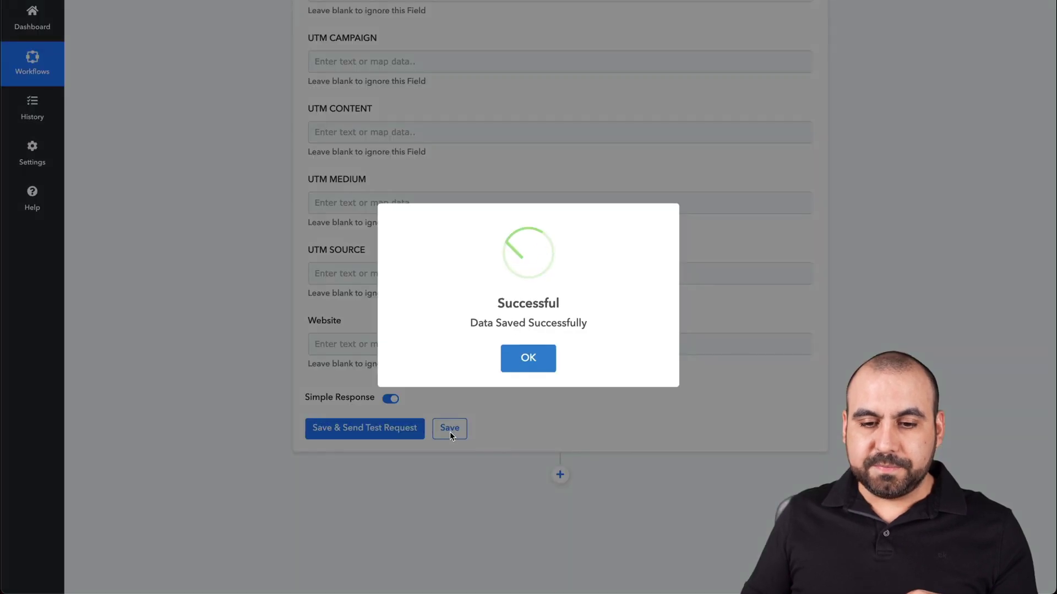
{"action": "left_click", "coordinate": [528, 358]}
{"action": "scroll", "coordinate": [616, 311], "scroll_direction": "up", "scroll_amount": 10}
{"action": "scroll", "coordinate": [616, 309], "scroll_direction": "up", "scroll_amount": 8}
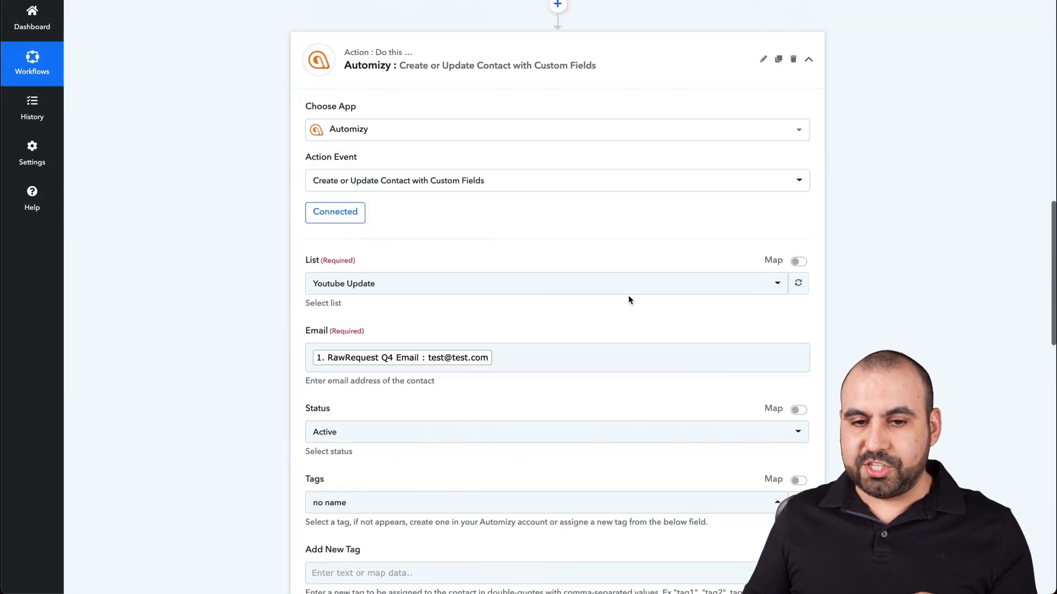
{"action": "left_click", "coordinate": [710, 295]}
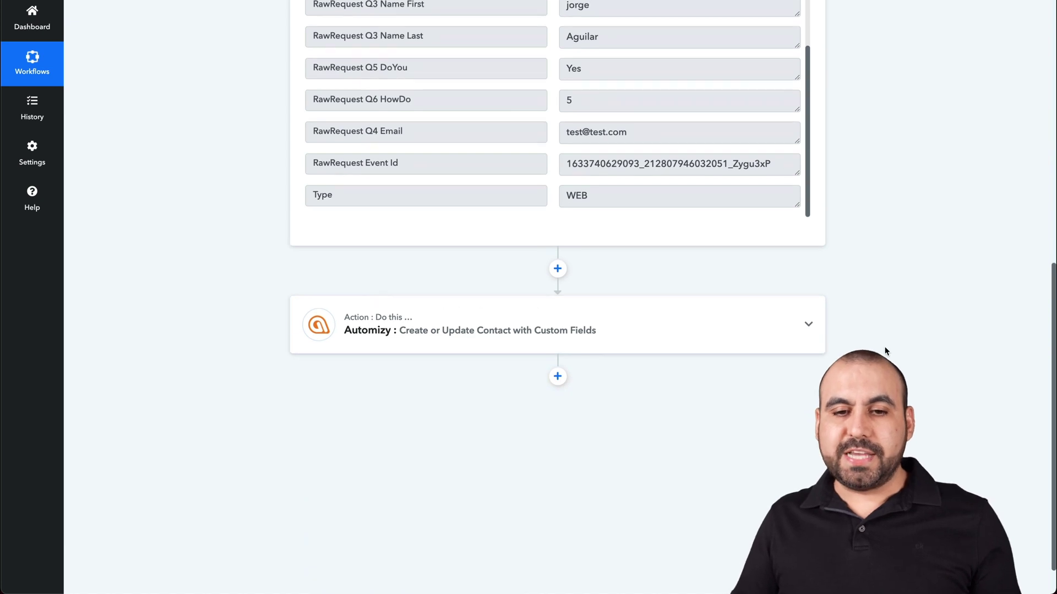
{"action": "scroll", "coordinate": [885, 349], "scroll_direction": "up", "scroll_amount": 8}
Collapse the Webhook trigger and add a new step below the Automizy action
{"action": "left_click", "coordinate": [678, 57]}
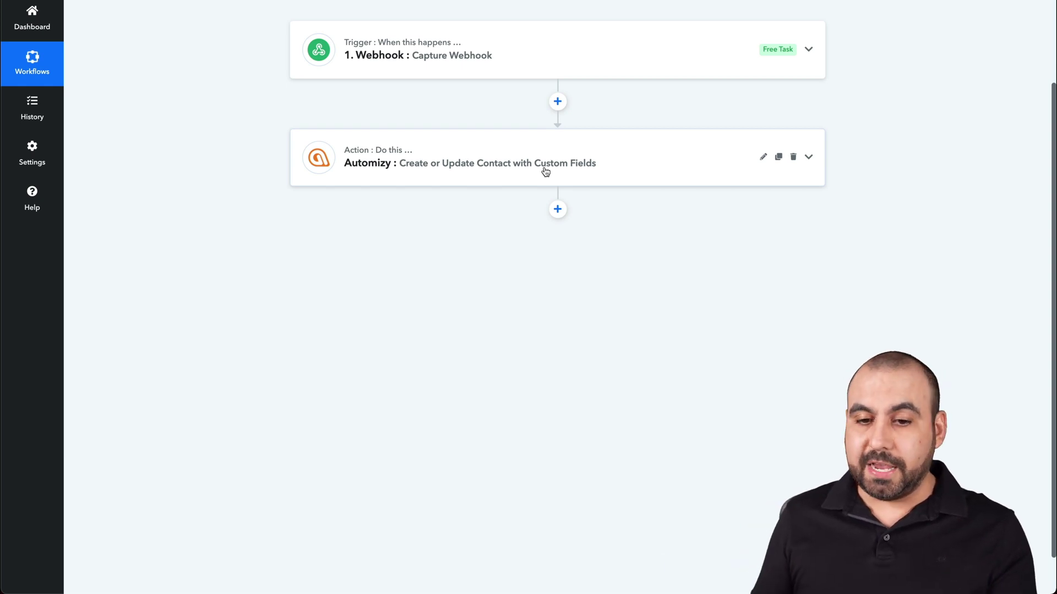
{"action": "left_click", "coordinate": [557, 208]}
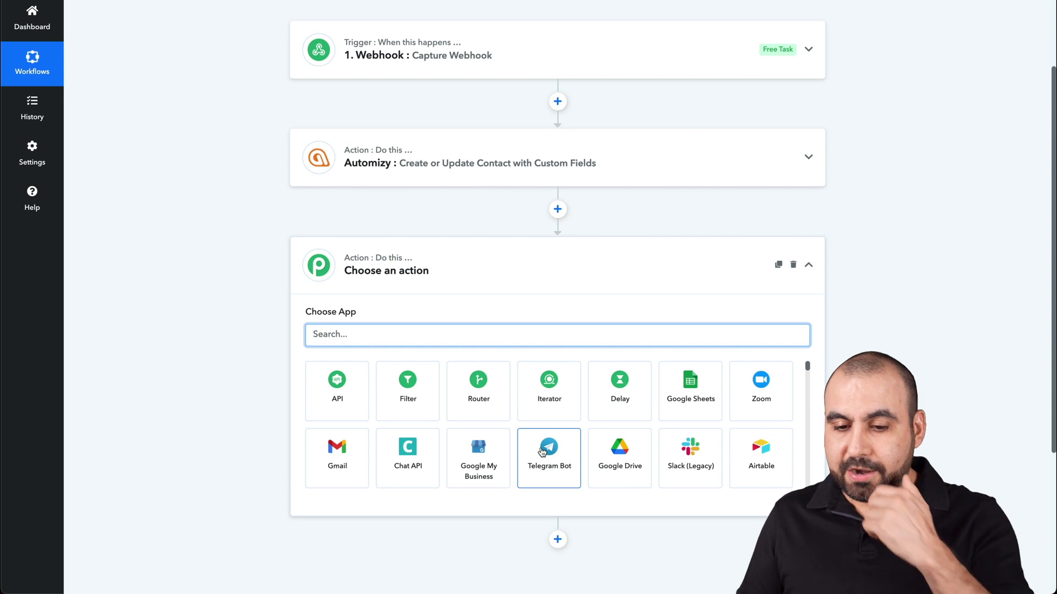
Search the app list for 'slack'
{"action": "scroll", "coordinate": [542, 451], "scroll_direction": "down", "scroll_amount": 2}
{"action": "scroll", "coordinate": [542, 453], "scroll_direction": "down", "scroll_amount": 4}
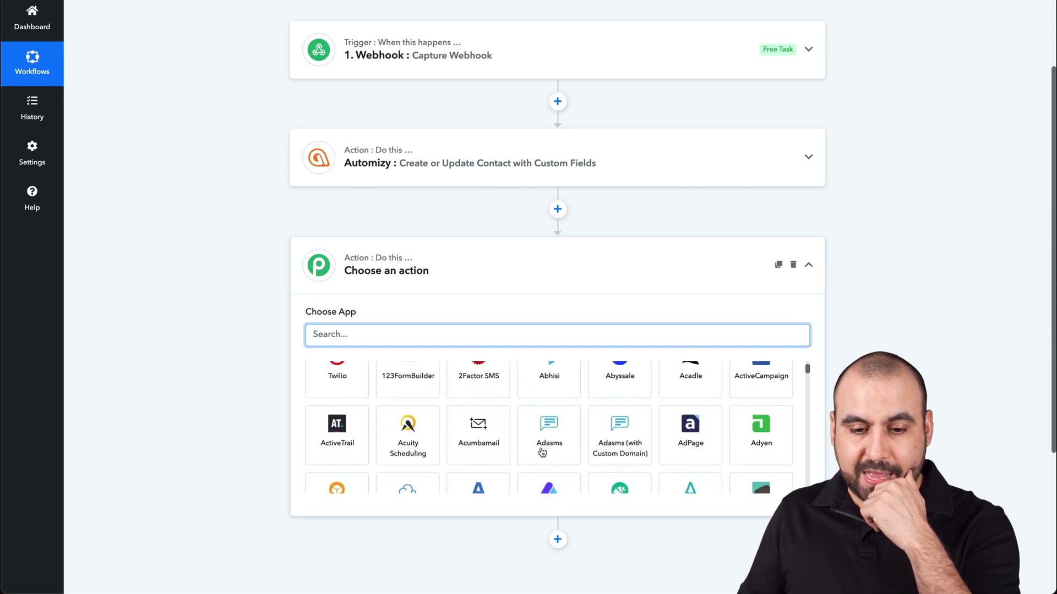
{"action": "scroll", "coordinate": [542, 451], "scroll_direction": "down", "scroll_amount": 10}
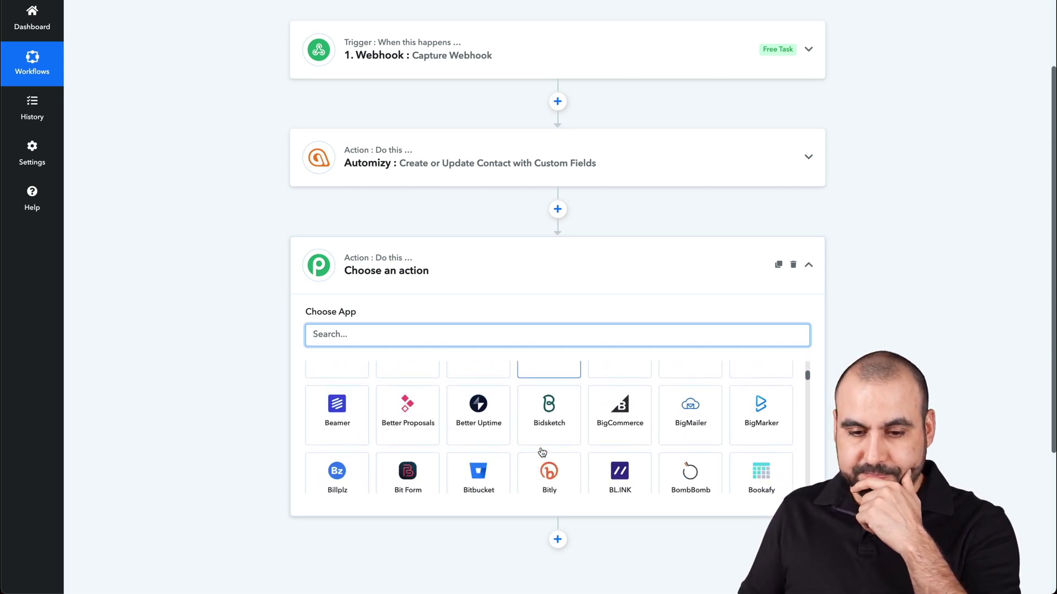
{"action": "scroll", "coordinate": [542, 451], "scroll_direction": "down", "scroll_amount": 8}
{"action": "scroll", "coordinate": [542, 452], "scroll_direction": "down", "scroll_amount": 4}
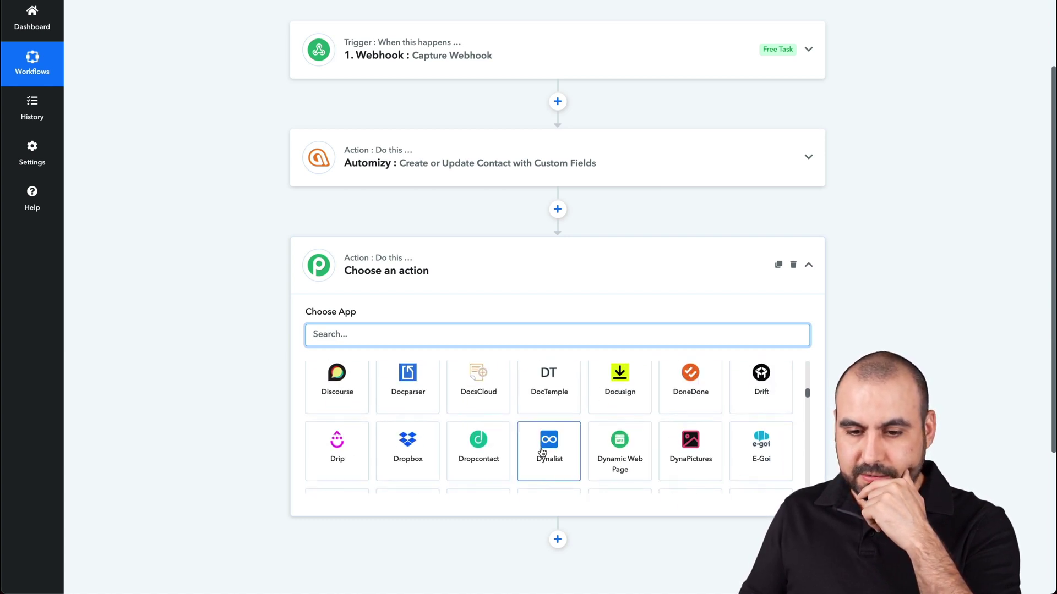
{"action": "scroll", "coordinate": [543, 450], "scroll_direction": "down", "scroll_amount": 5}
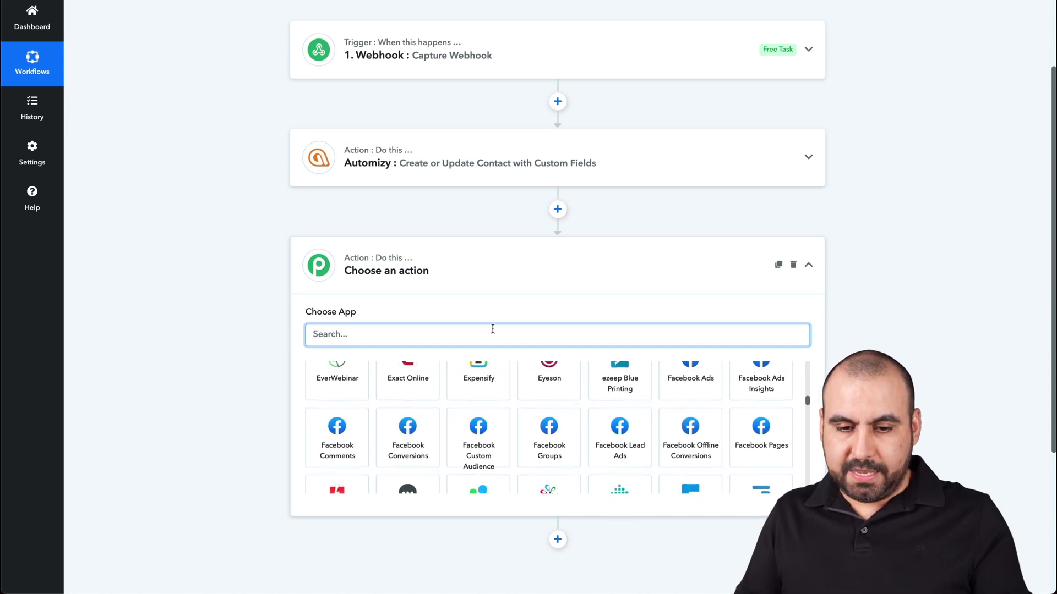
{"action": "type", "text": "s;ack"}
{"action": "key", "text": "BackSpace"}
{"action": "key", "text": "BackSpace"}
{"action": "key", "text": "BackSpace"}
{"action": "key", "text": "BackSpace"}
{"action": "type", "text": "lc"}
{"action": "key", "text": "BackSpace"}
{"action": "type", "text": "ack"}
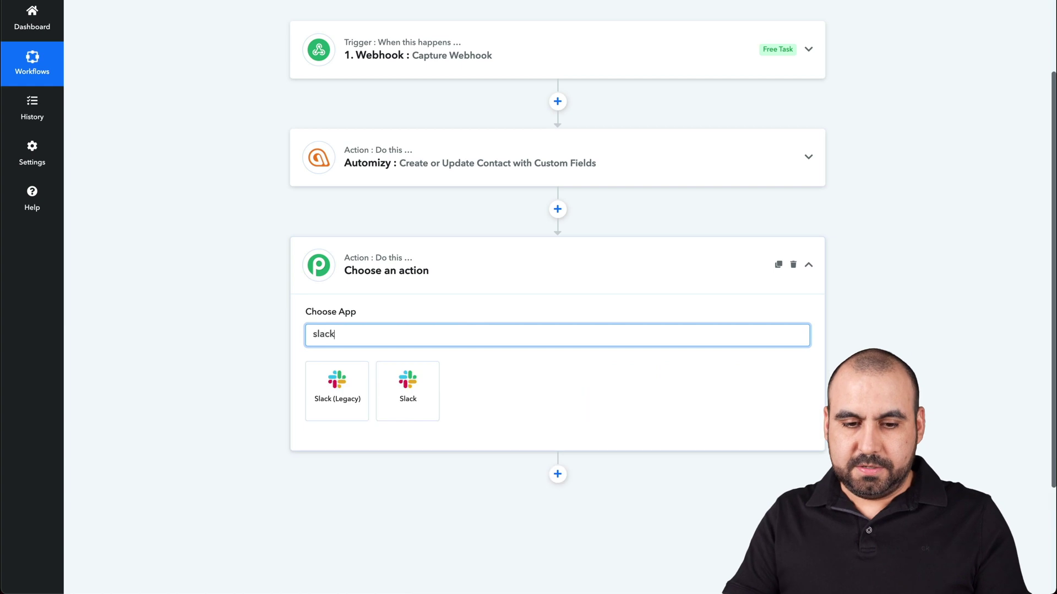
Pick Slack and choose the Send Channel Message (with Image) action event
{"action": "left_click", "coordinate": [409, 389]}
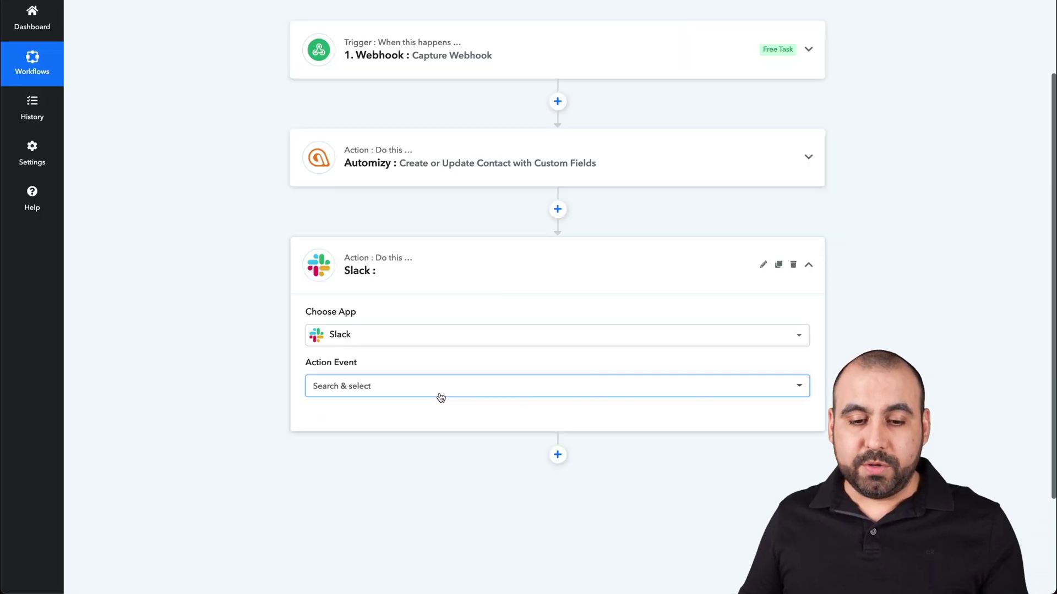
{"action": "left_click", "coordinate": [440, 397]}
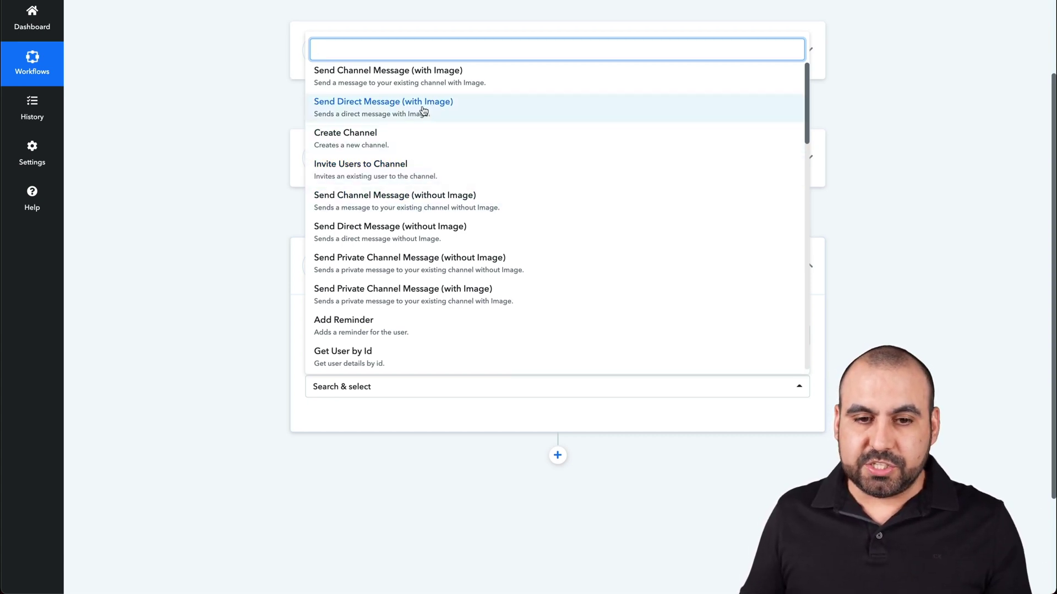
{"action": "scroll", "coordinate": [402, 105], "scroll_direction": "up", "scroll_amount": 1}
{"action": "left_click", "coordinate": [393, 72]}
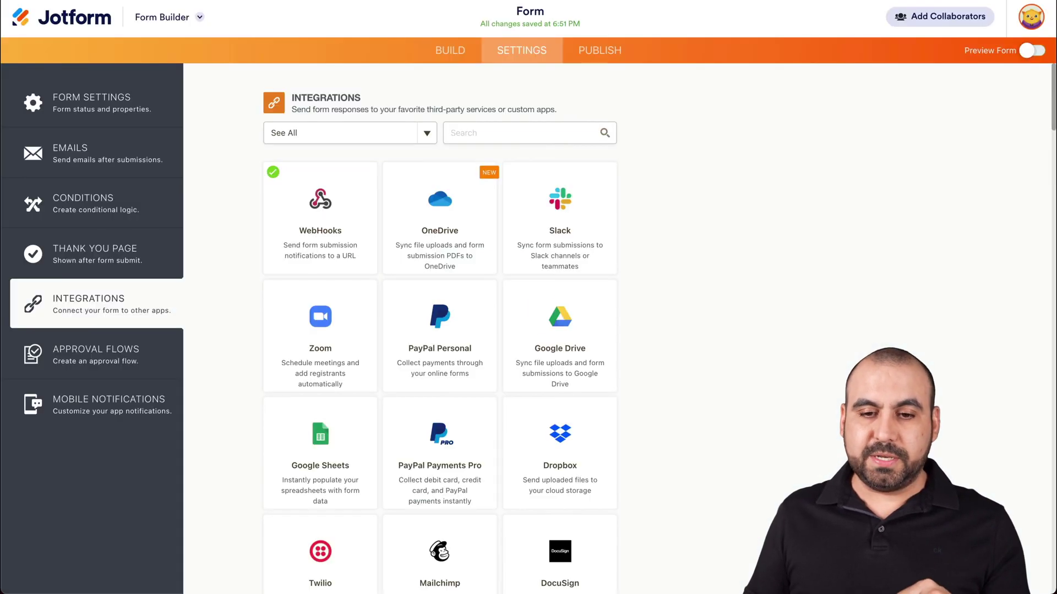
{"action": "left_click", "coordinate": [599, 49]}
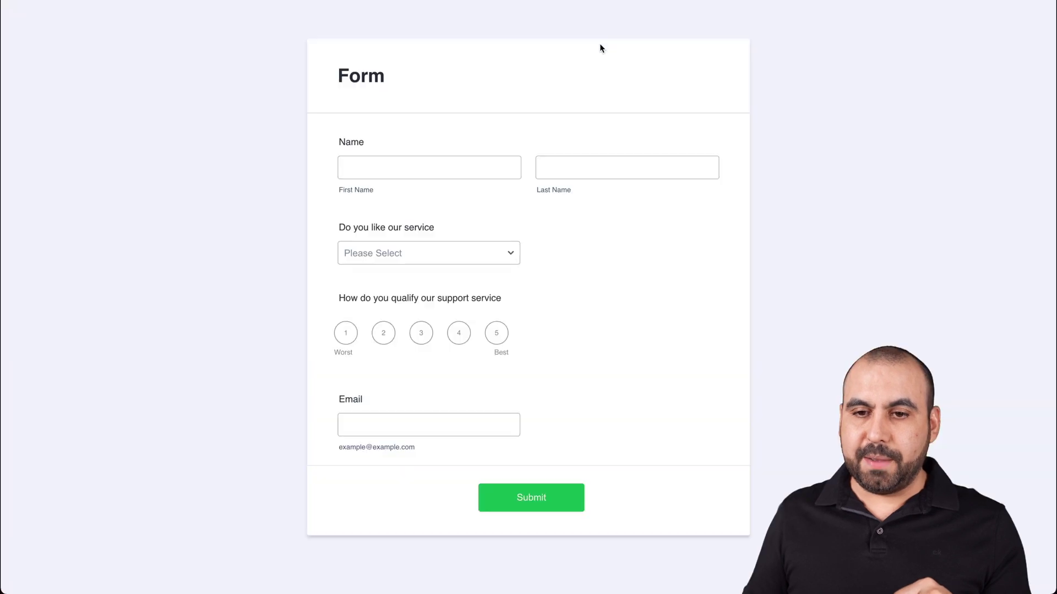
{"action": "left_click", "coordinate": [437, 253]}
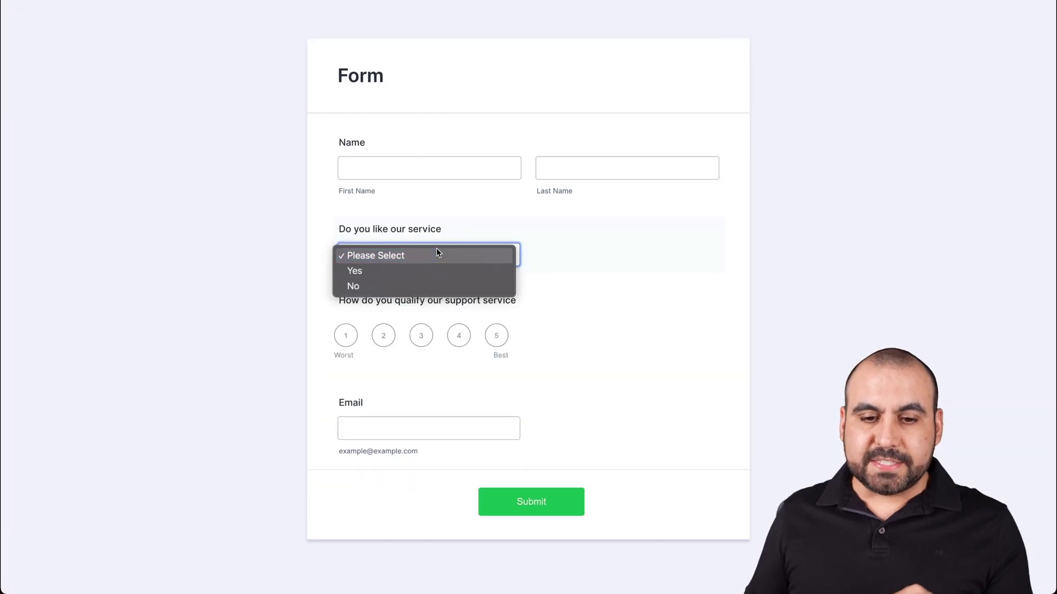
{"action": "left_click", "coordinate": [377, 285]}
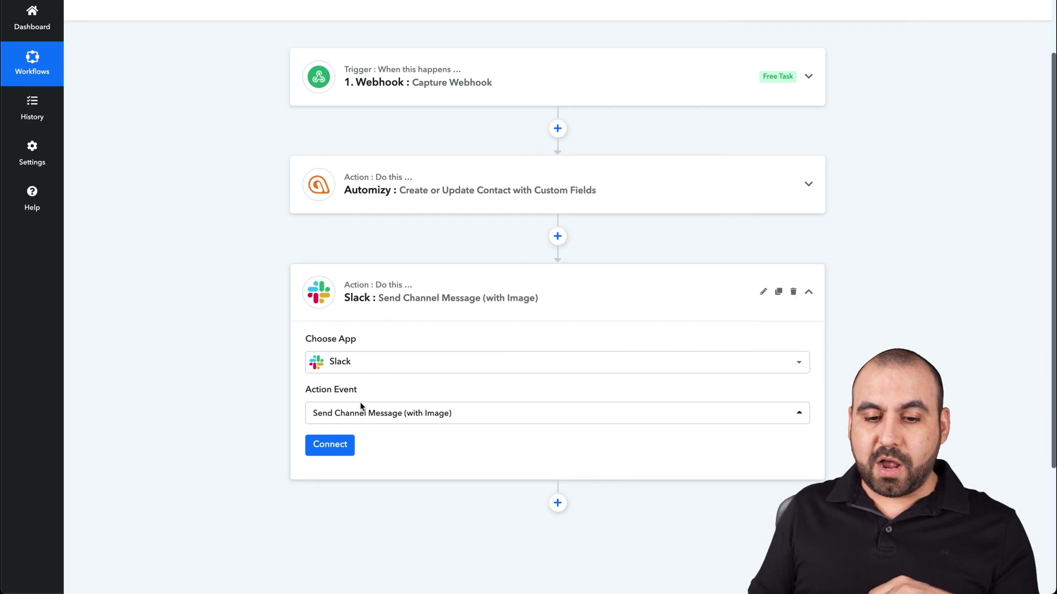
Insert a Filter by Pabbly step right after the webhook trigger
{"action": "left_click", "coordinate": [607, 270]}
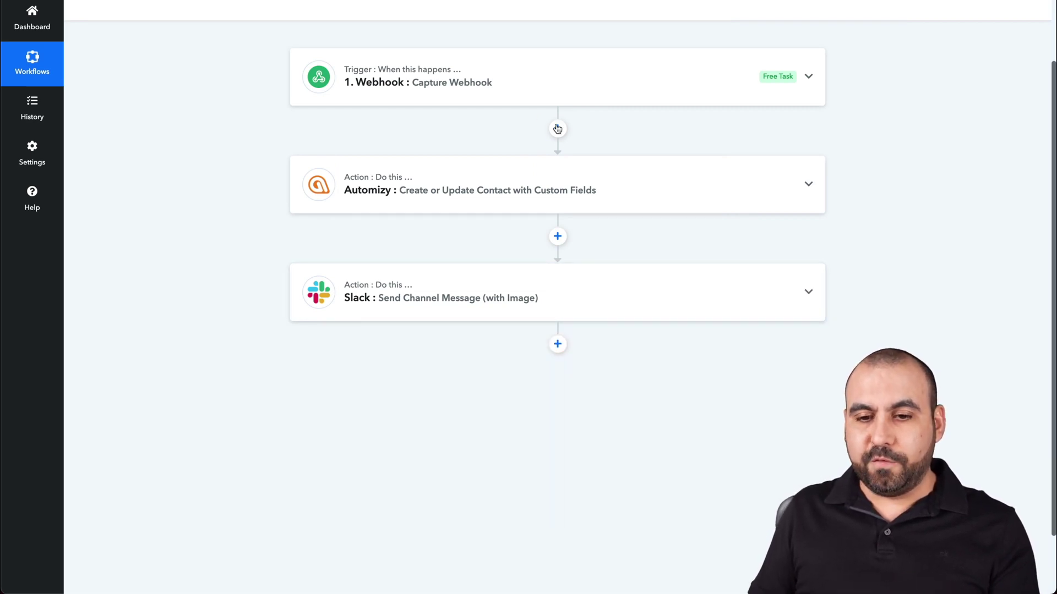
{"action": "left_click", "coordinate": [557, 129]}
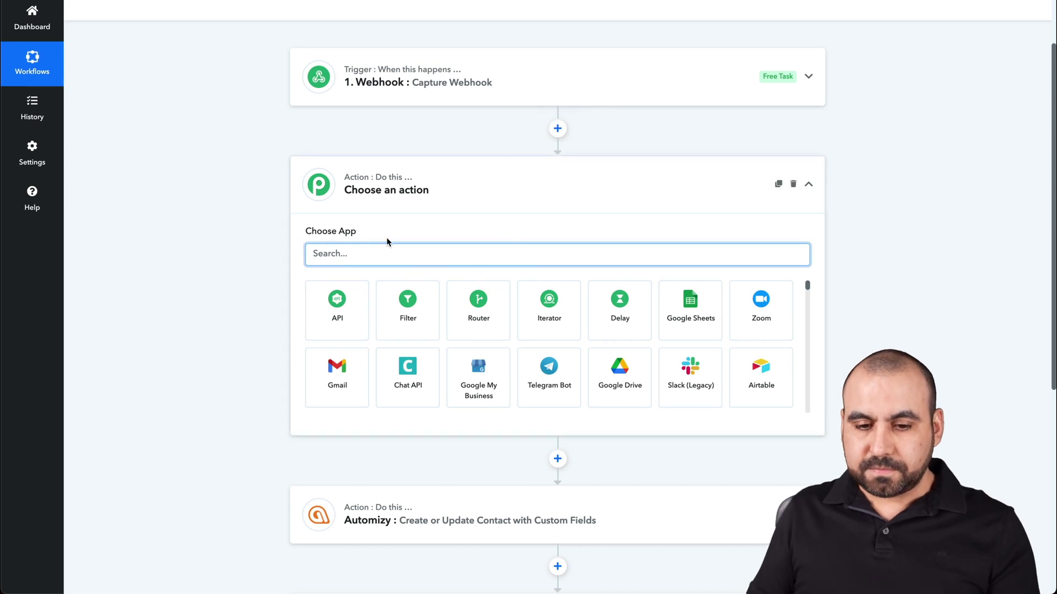
{"action": "left_click", "coordinate": [407, 302]}
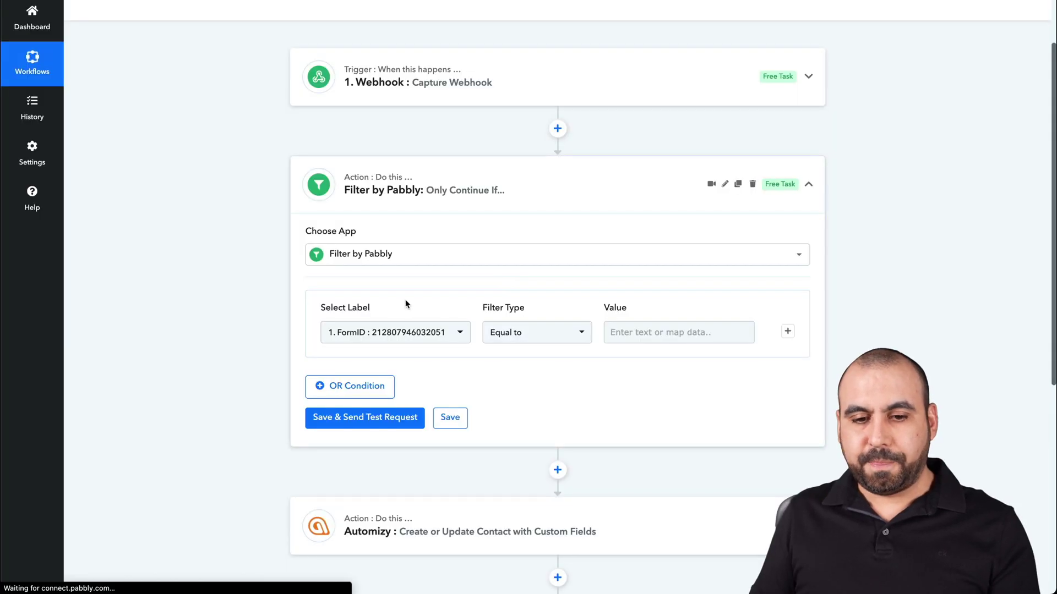
Set the filter to RawRequest Q5 DoYou equal to No and send a test request
{"action": "scroll", "coordinate": [503, 358], "scroll_direction": "down", "scroll_amount": 1}
{"action": "left_click", "coordinate": [441, 264]}
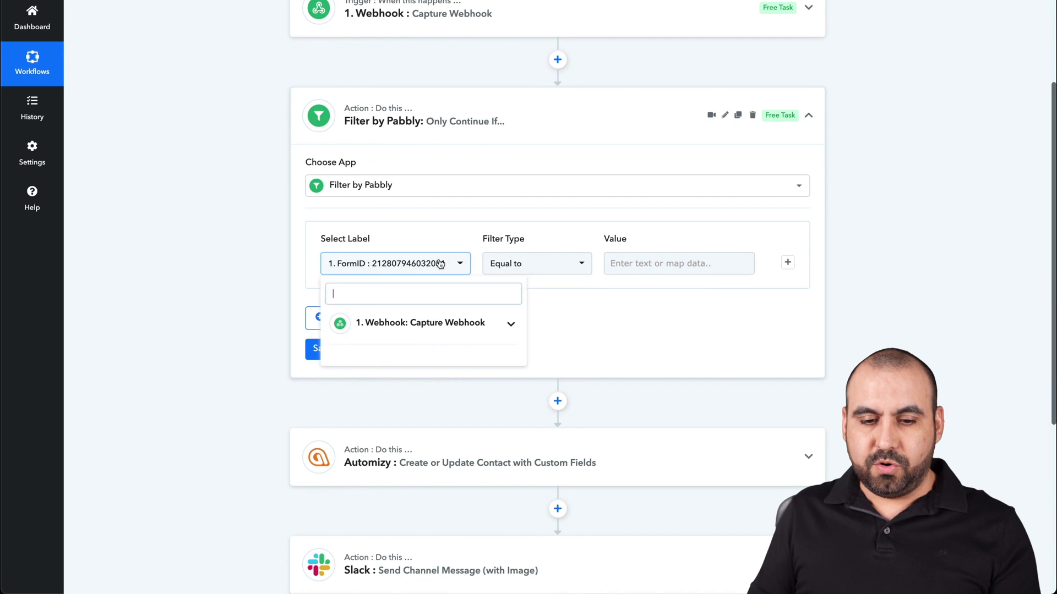
{"action": "left_click", "coordinate": [430, 323]}
{"action": "scroll", "coordinate": [430, 384], "scroll_direction": "down", "scroll_amount": 1}
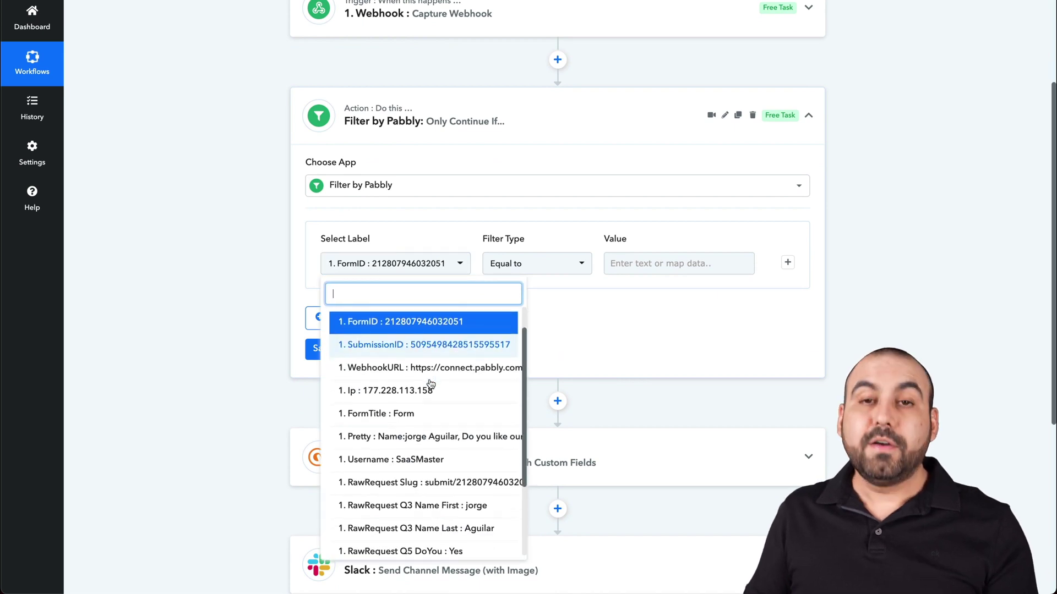
{"action": "scroll", "coordinate": [431, 384], "scroll_direction": "down", "scroll_amount": 2}
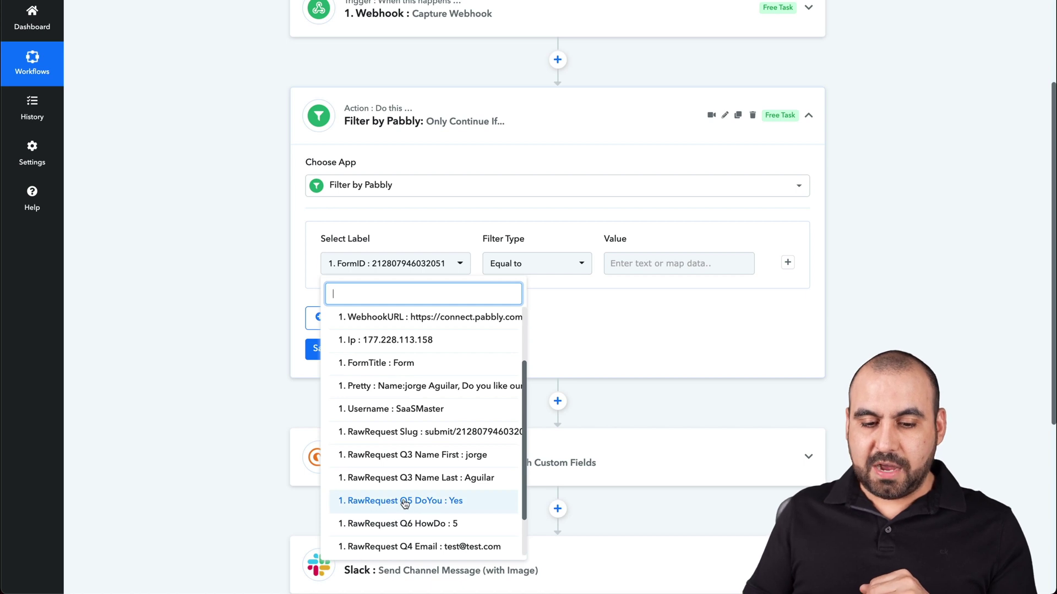
{"action": "left_click", "coordinate": [405, 502]}
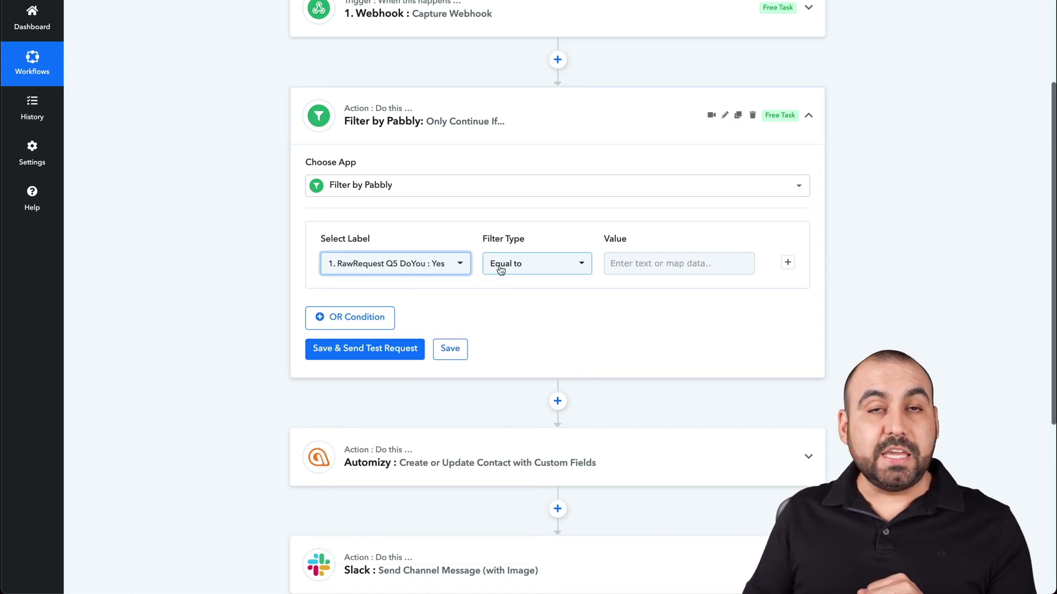
{"action": "left_click", "coordinate": [650, 261]}
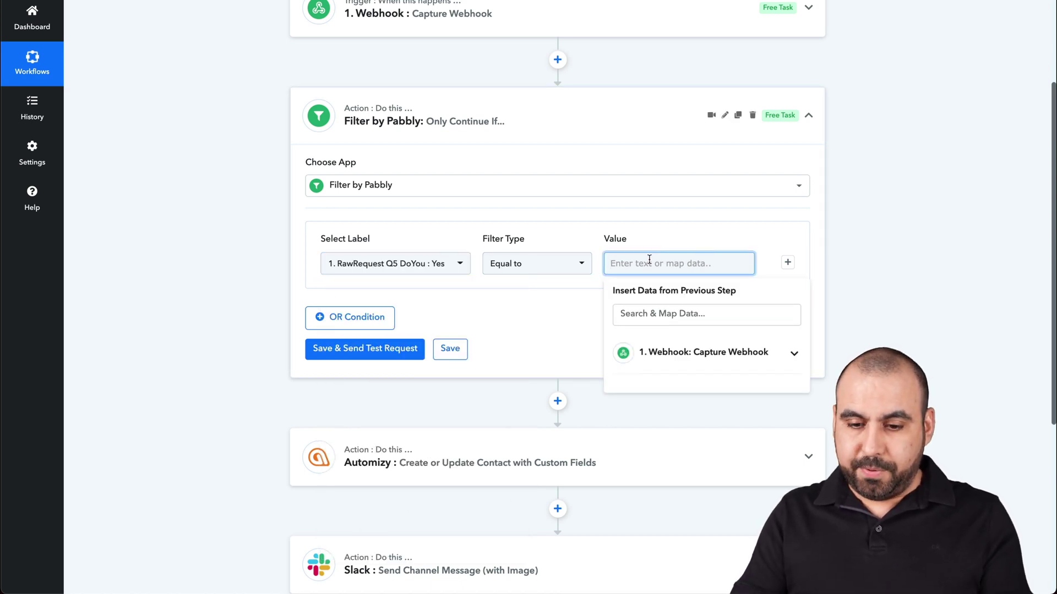
{"action": "type", "text": "No"}
{"action": "left_click", "coordinate": [588, 277]}
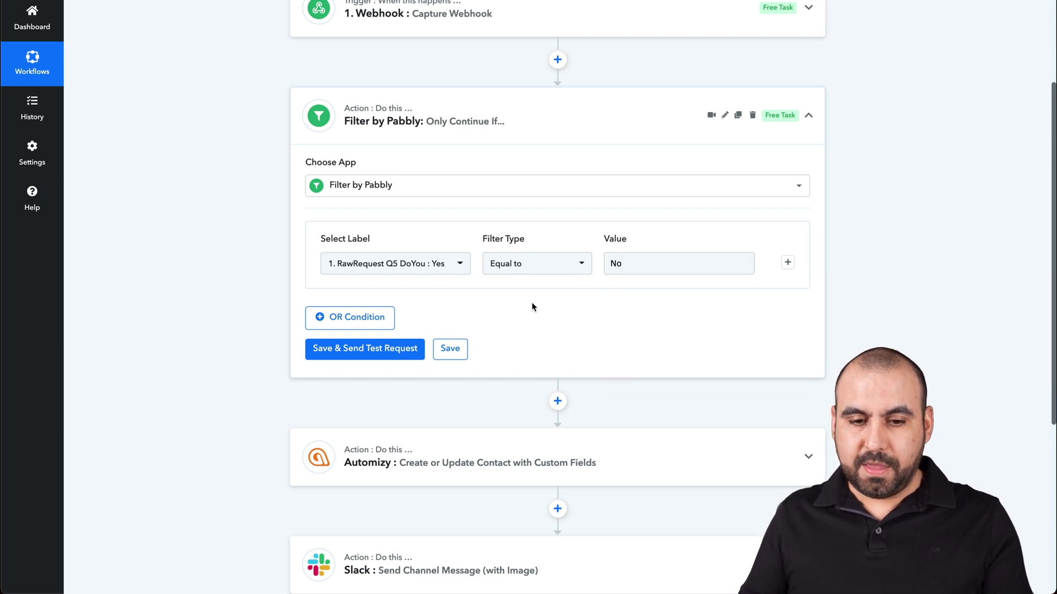
{"action": "left_click", "coordinate": [379, 346]}
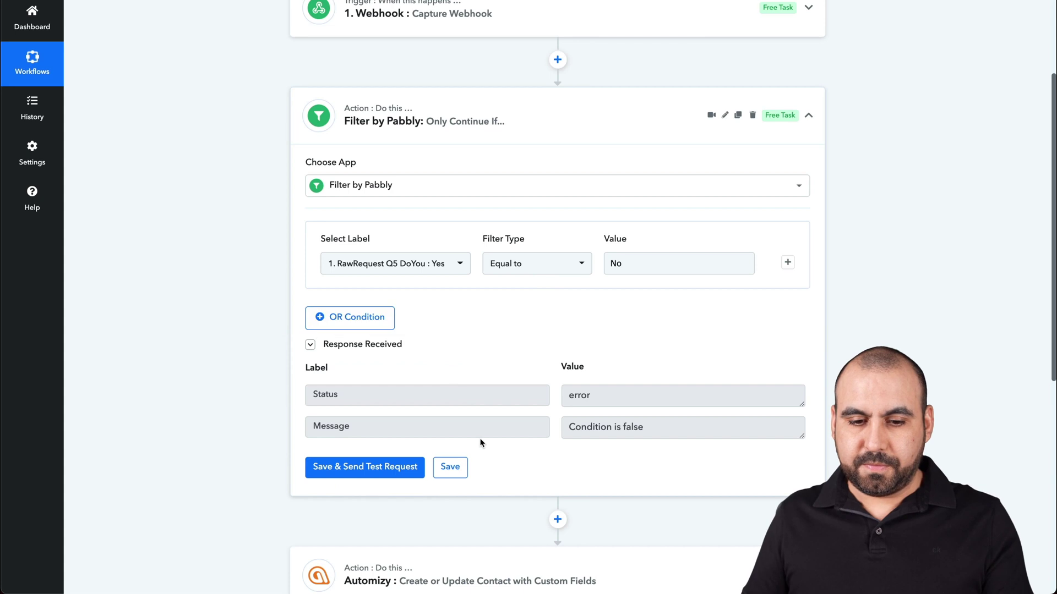
{"action": "scroll", "coordinate": [461, 352], "scroll_direction": "down", "scroll_amount": 1}
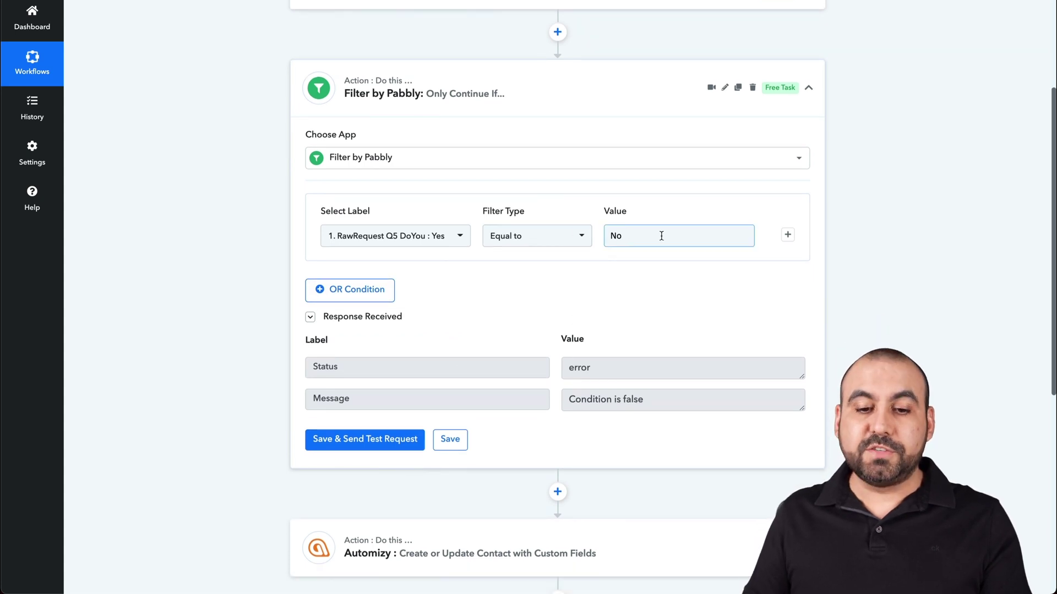
Change the filter's comparison value to Yes and send a test request to confirm it passes
{"action": "scroll", "coordinate": [649, 243], "scroll_direction": "up", "scroll_amount": 3}
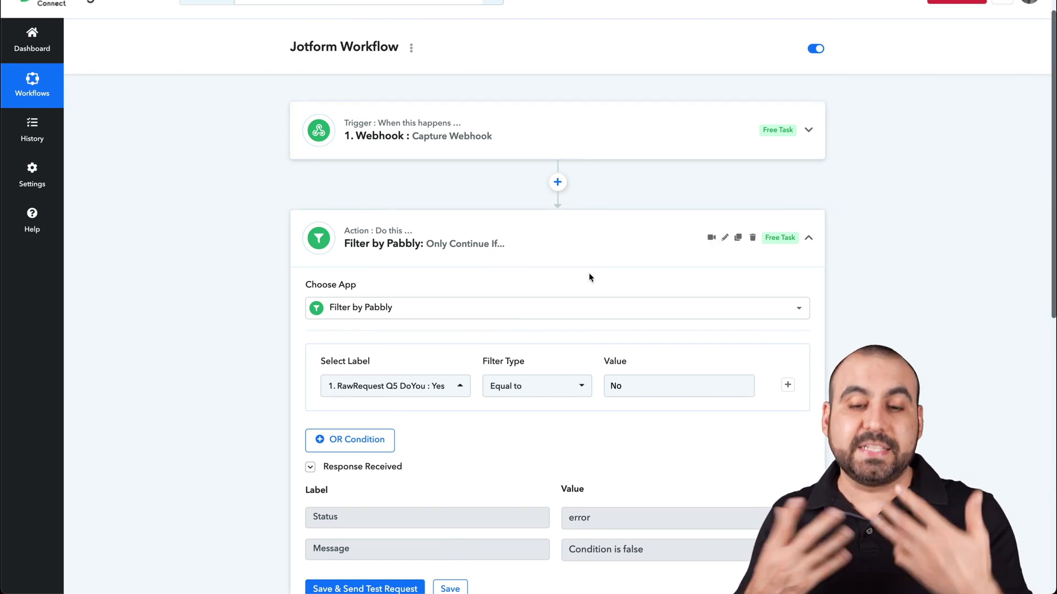
{"action": "scroll", "coordinate": [590, 277], "scroll_direction": "down", "scroll_amount": 2}
{"action": "double_click", "coordinate": [619, 302]}
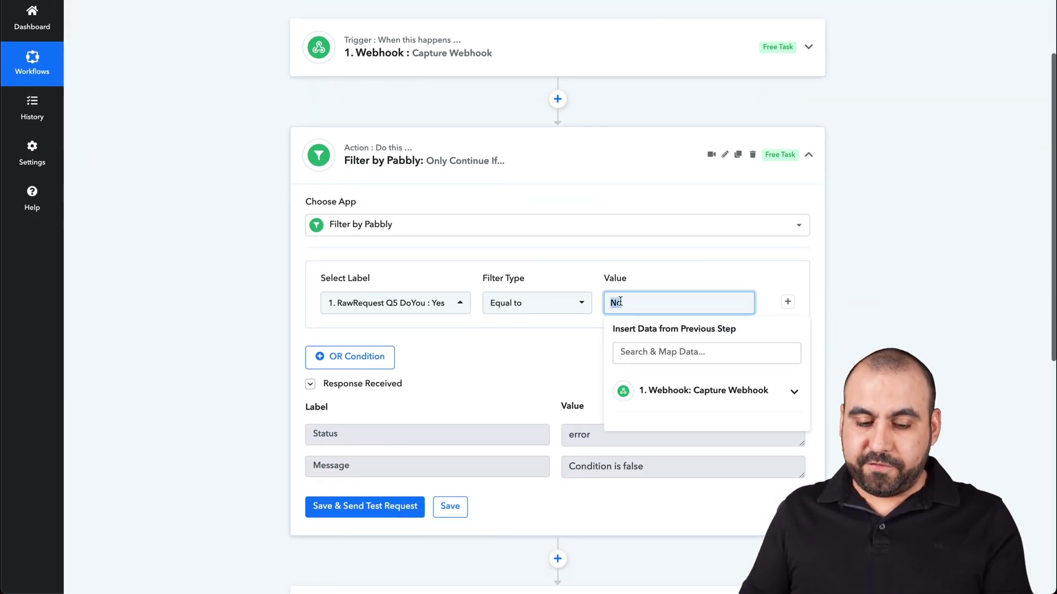
{"action": "type", "text": "Yes"}
{"action": "left_click", "coordinate": [550, 352]}
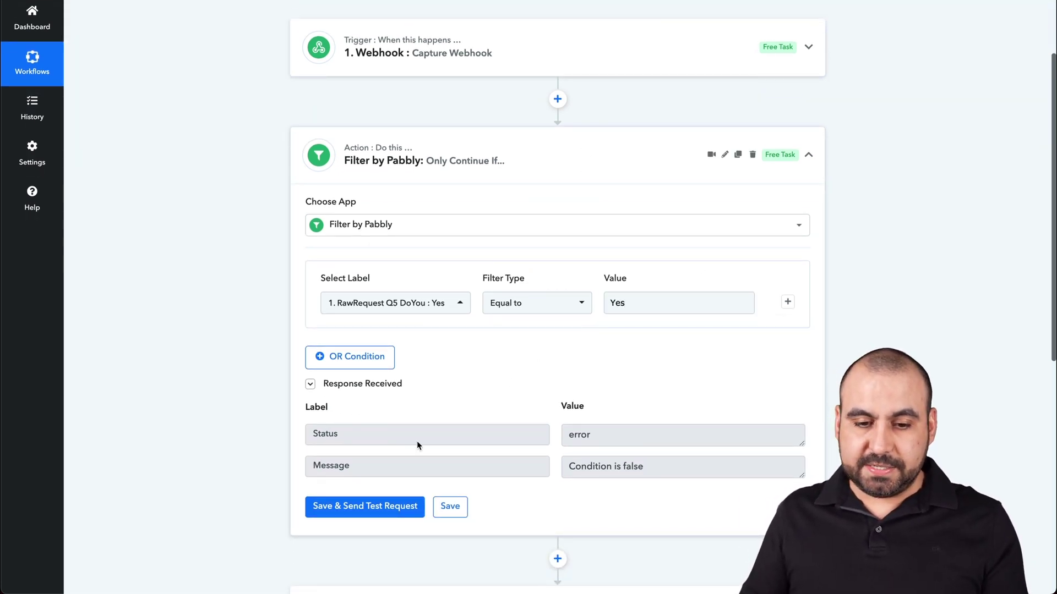
{"action": "left_click", "coordinate": [365, 508]}
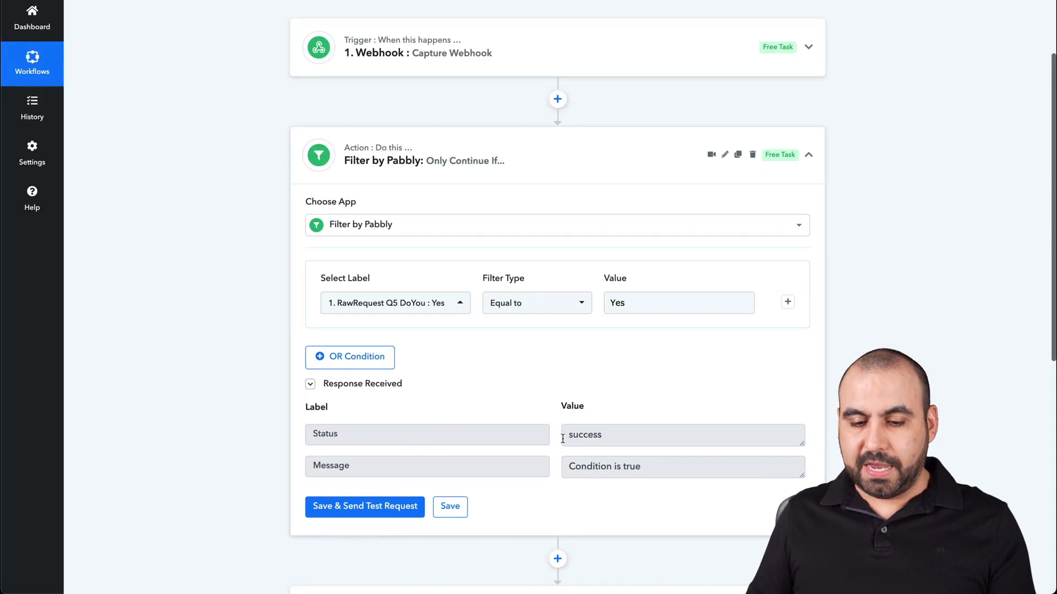
Set the comparison value back to No, save the filter, and collapse the step
{"action": "left_click_drag", "start_coordinate": [562, 438], "coordinate": [623, 435]}
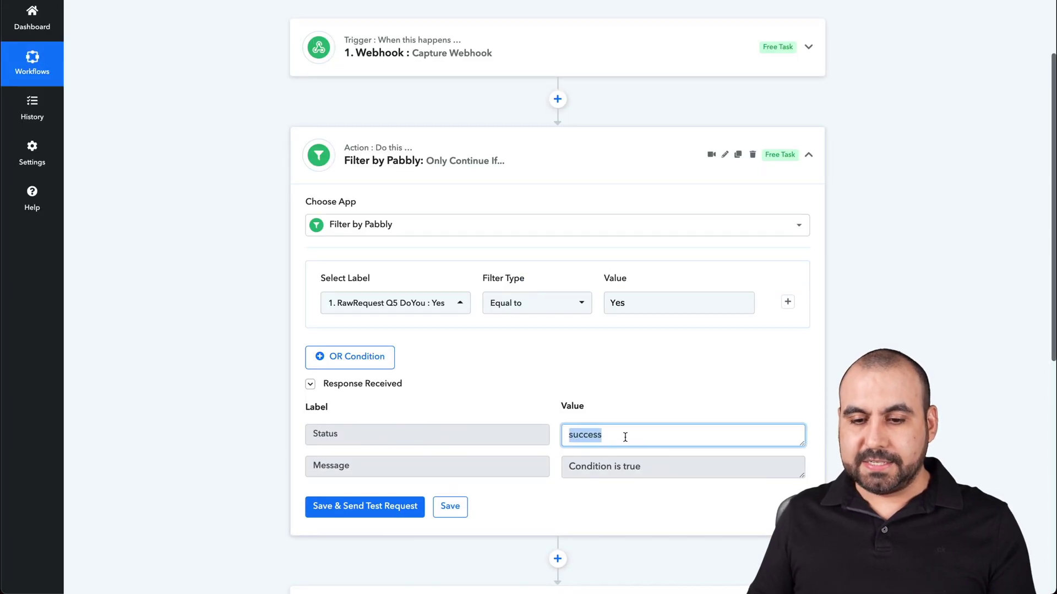
{"action": "double_click", "coordinate": [623, 301]}
{"action": "type", "text": "No"}
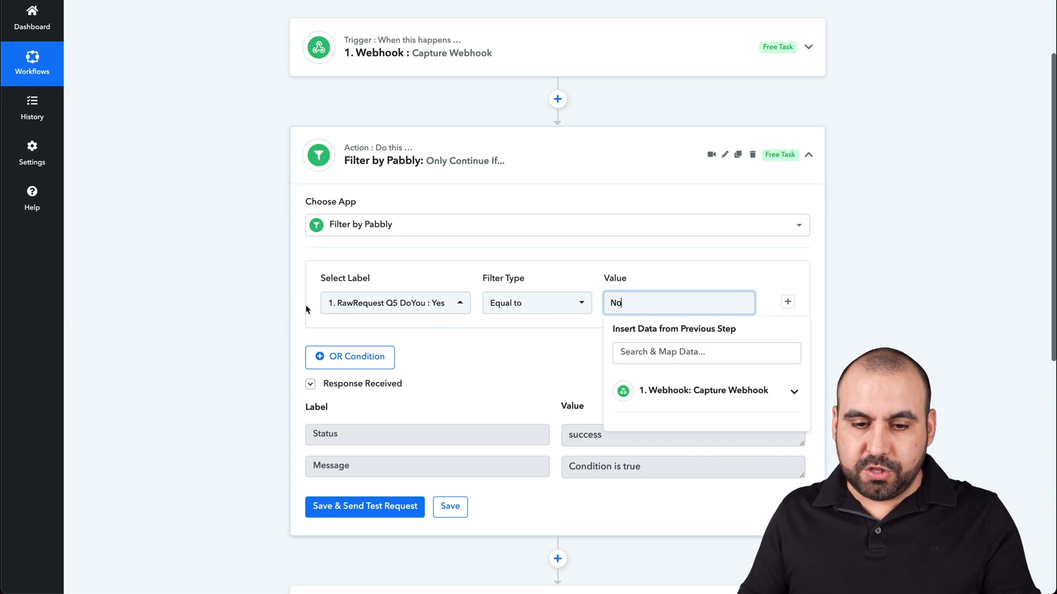
{"action": "left_click", "coordinate": [449, 507]}
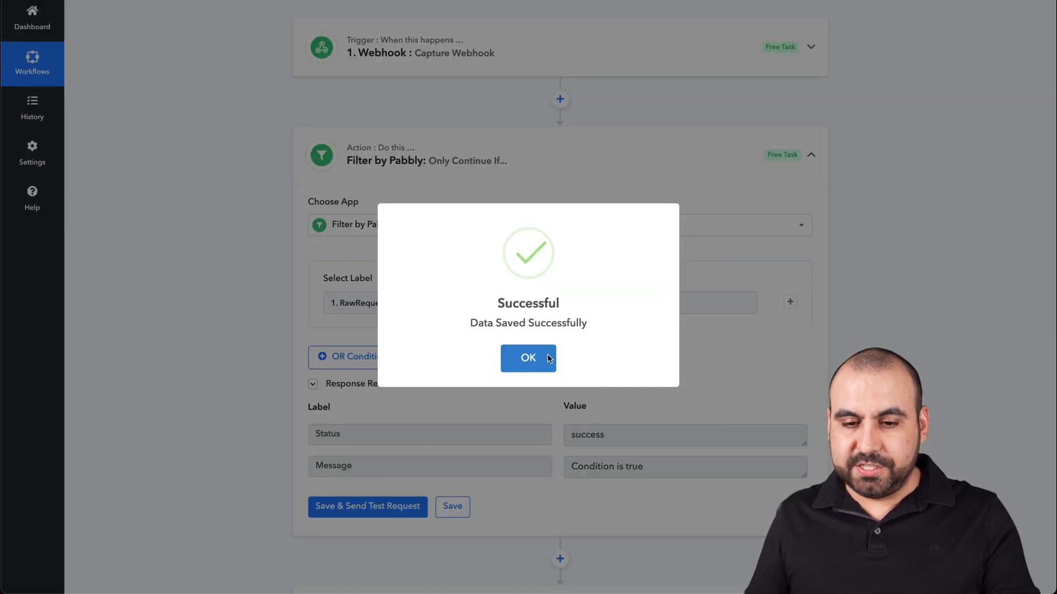
{"action": "left_click", "coordinate": [542, 352]}
{"action": "left_click", "coordinate": [809, 155]}
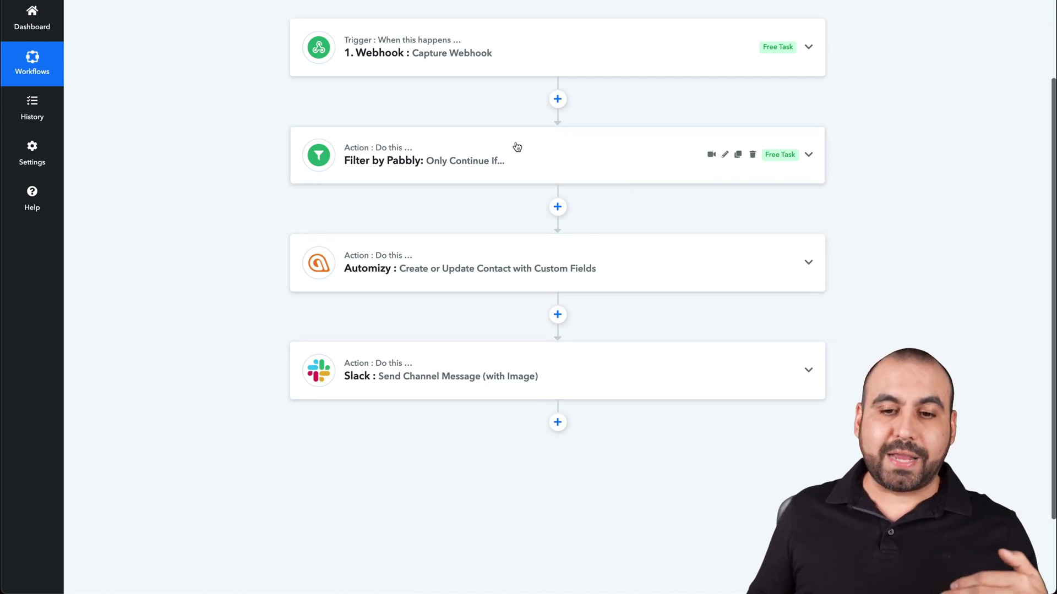
Delete the Filter by Pabbly step and insert a new empty step after Automizy
{"action": "double_click", "coordinate": [573, 149]}
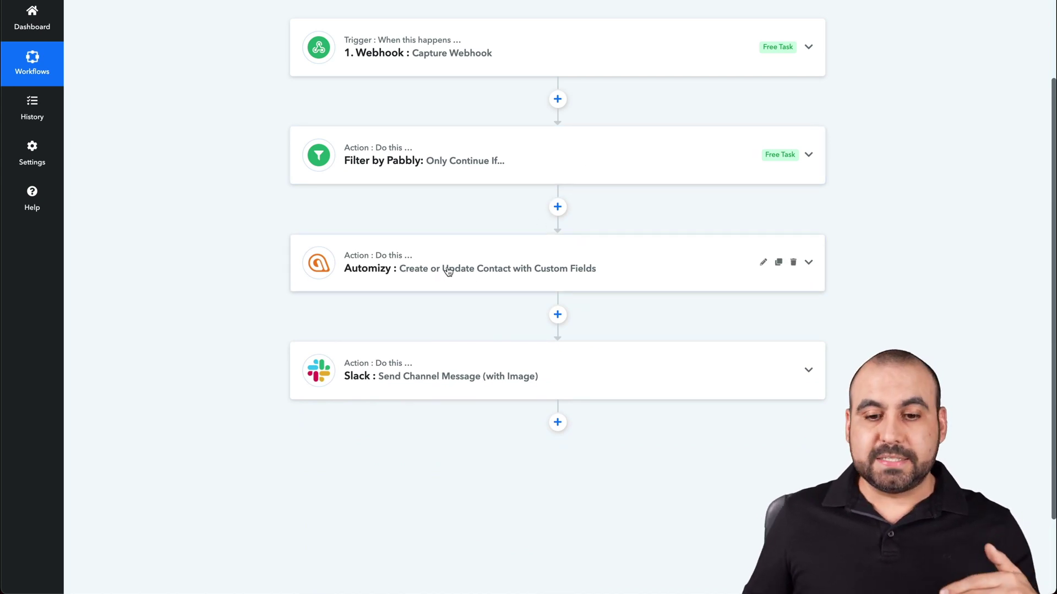
{"action": "left_click", "coordinate": [754, 155]}
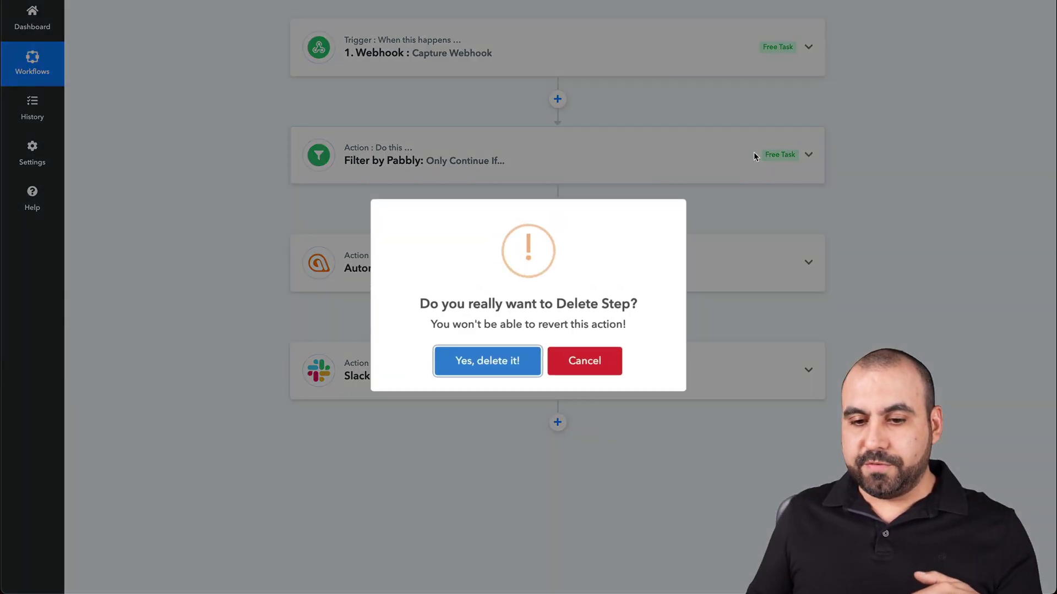
{"action": "left_click", "coordinate": [526, 359]}
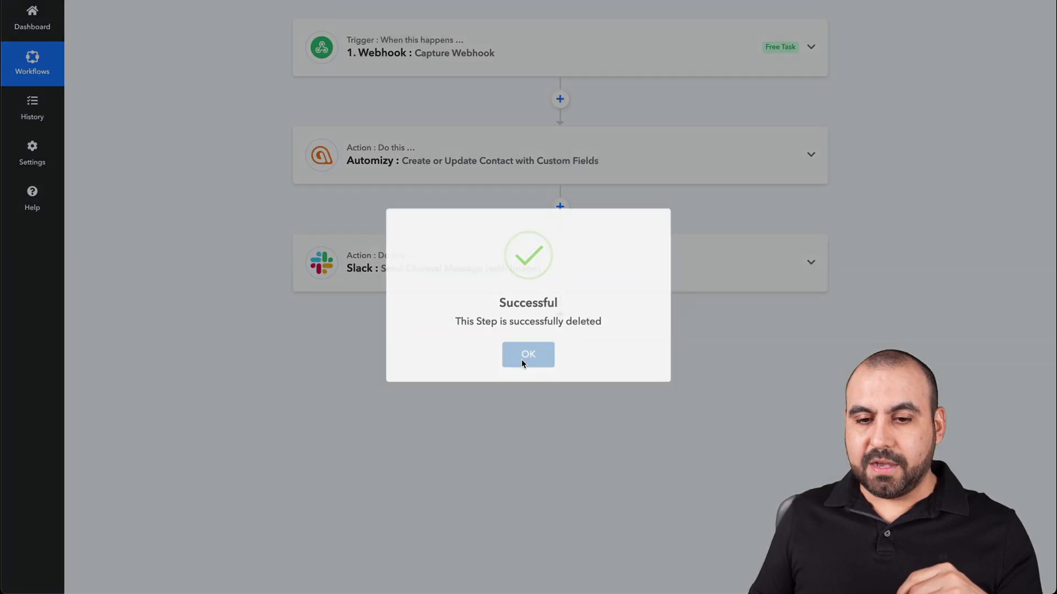
{"action": "left_click", "coordinate": [522, 359]}
{"action": "left_click", "coordinate": [555, 207]}
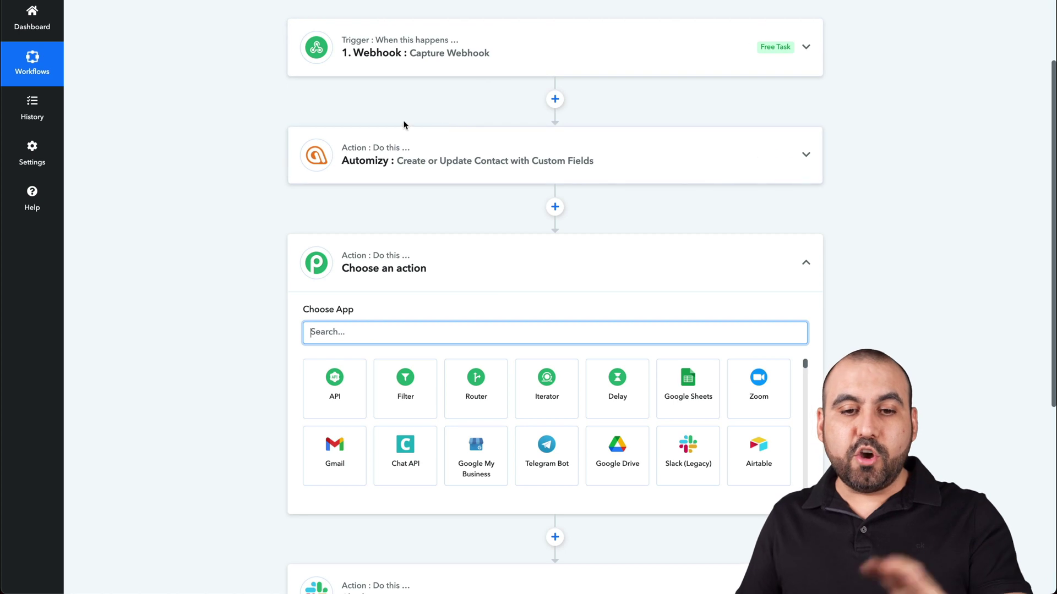
Make the new step a filter continuing only when RawRequest Q5 DoYou equals No, and save it
{"action": "scroll", "coordinate": [535, 276], "scroll_direction": "down", "scroll_amount": 3}
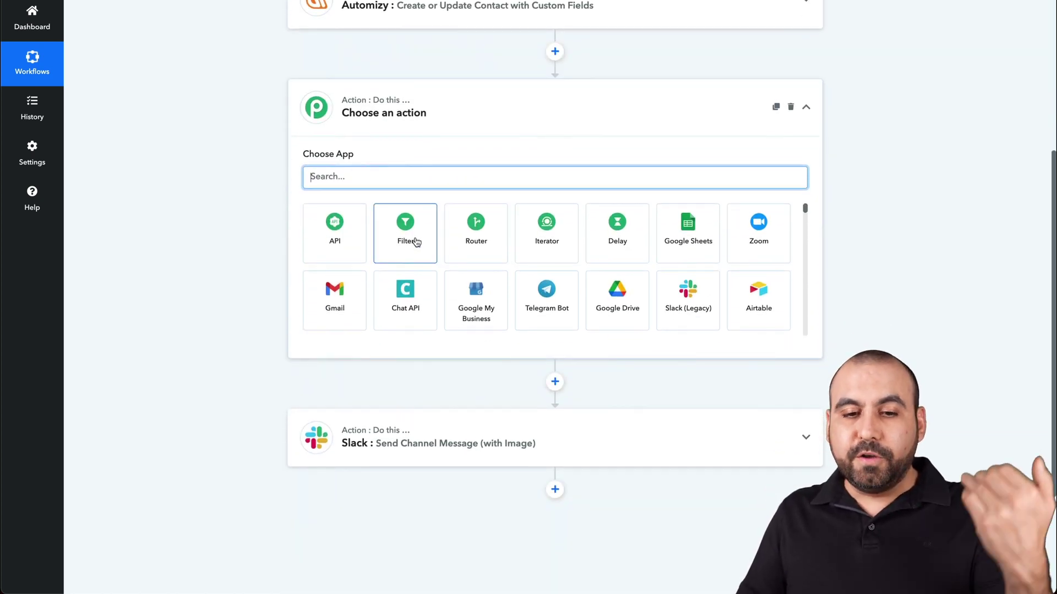
{"action": "left_click", "coordinate": [416, 242]}
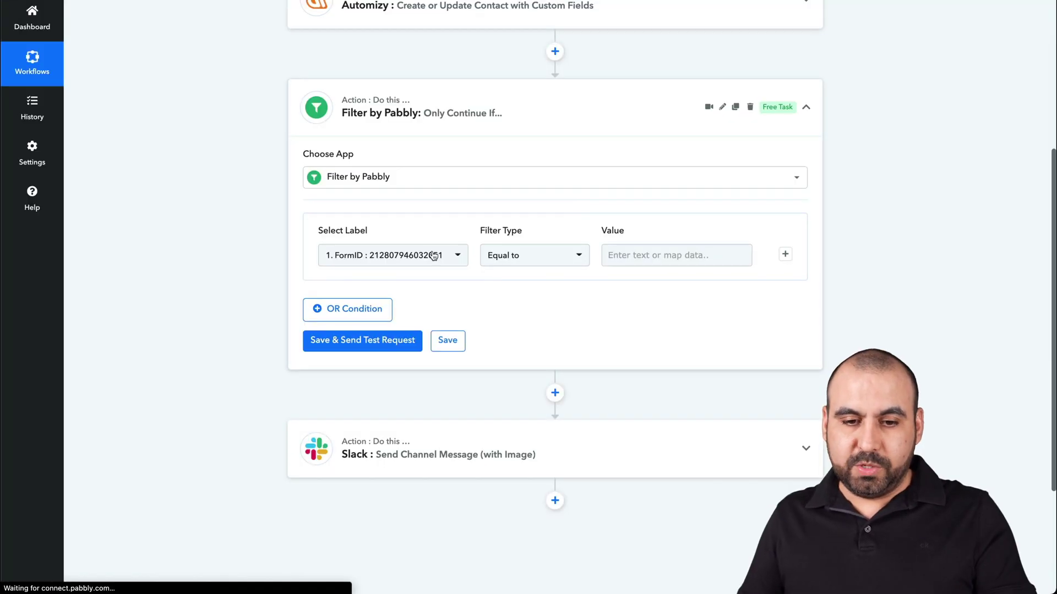
{"action": "left_click", "coordinate": [432, 255]}
{"action": "left_click", "coordinate": [373, 313]}
{"action": "scroll", "coordinate": [398, 428], "scroll_direction": "down", "scroll_amount": 3}
{"action": "left_click", "coordinate": [432, 477]}
{"action": "left_click", "coordinate": [672, 254]}
{"action": "type", "text": "No"}
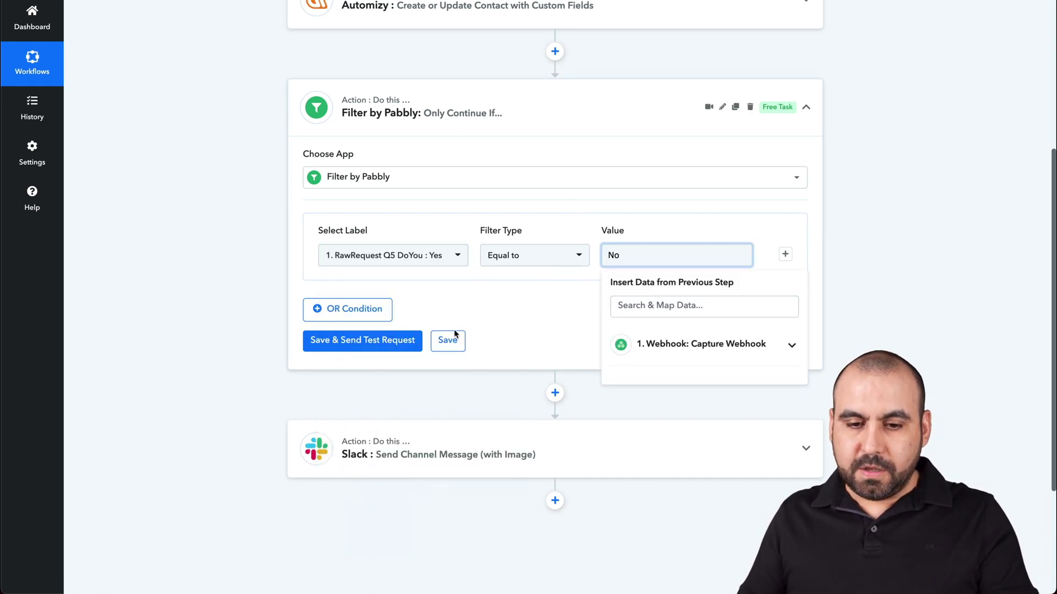
{"action": "left_click", "coordinate": [447, 340]}
{"action": "left_click", "coordinate": [529, 359]}
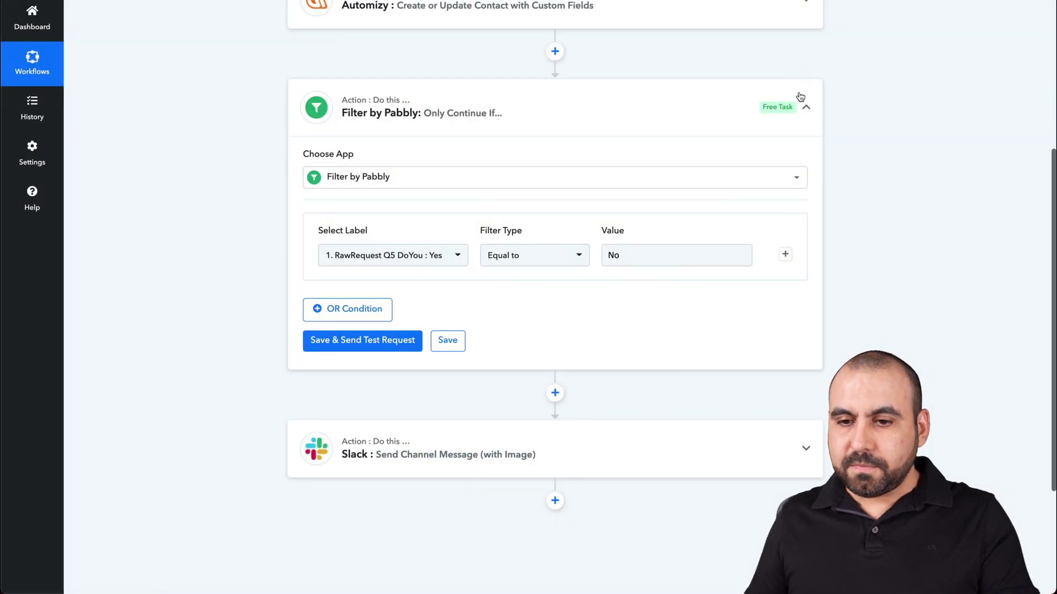
{"action": "left_click", "coordinate": [809, 107]}
Add another empty step after the Slack step
{"action": "scroll", "coordinate": [725, 190], "scroll_direction": "up", "scroll_amount": 3}
{"action": "scroll", "coordinate": [725, 191], "scroll_direction": "up", "scroll_amount": 2}
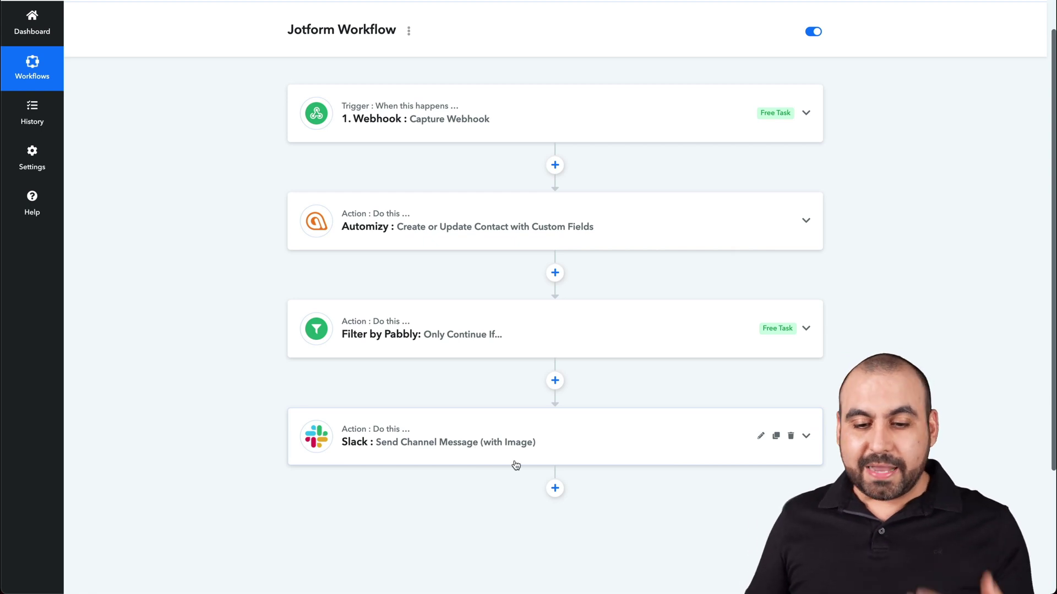
{"action": "left_click", "coordinate": [555, 488]}
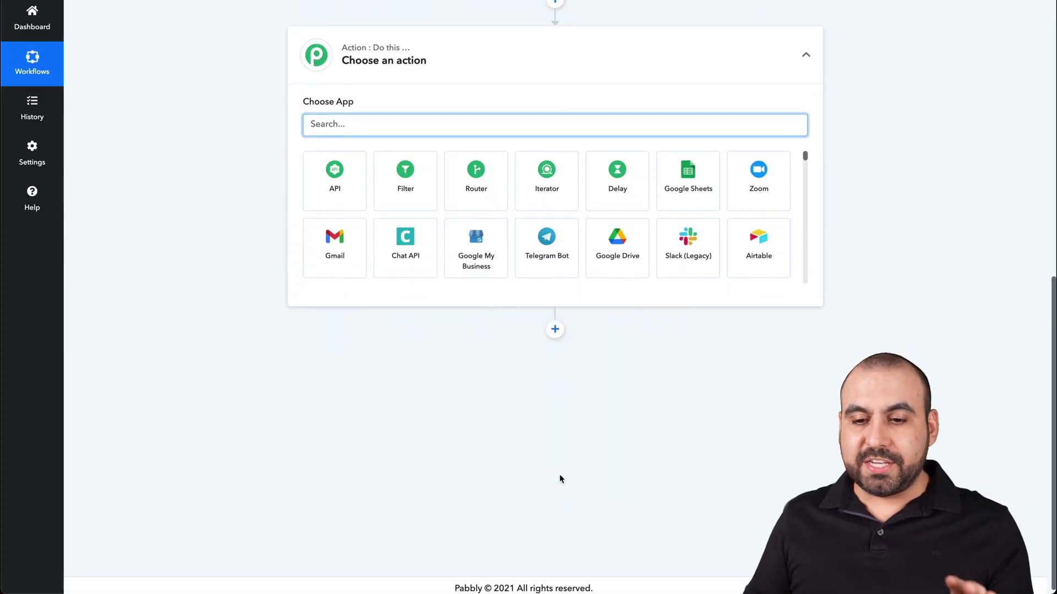
{"action": "scroll", "coordinate": [578, 289], "scroll_direction": "down", "scroll_amount": 15}
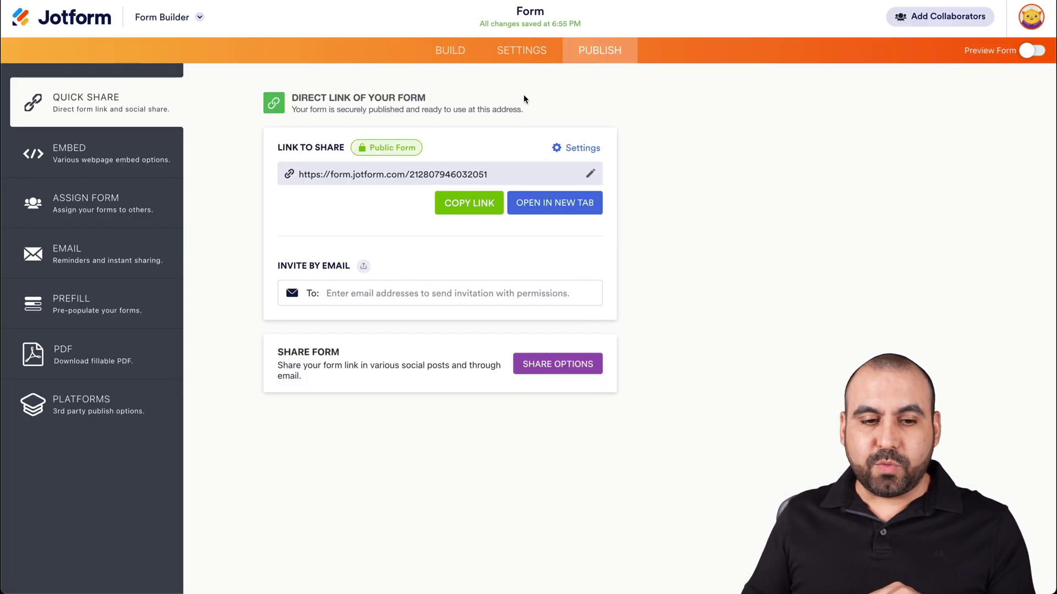
Go to the Jotform form's Settings > Integrations page and browse the integrations grid
{"action": "left_click", "coordinate": [507, 58]}
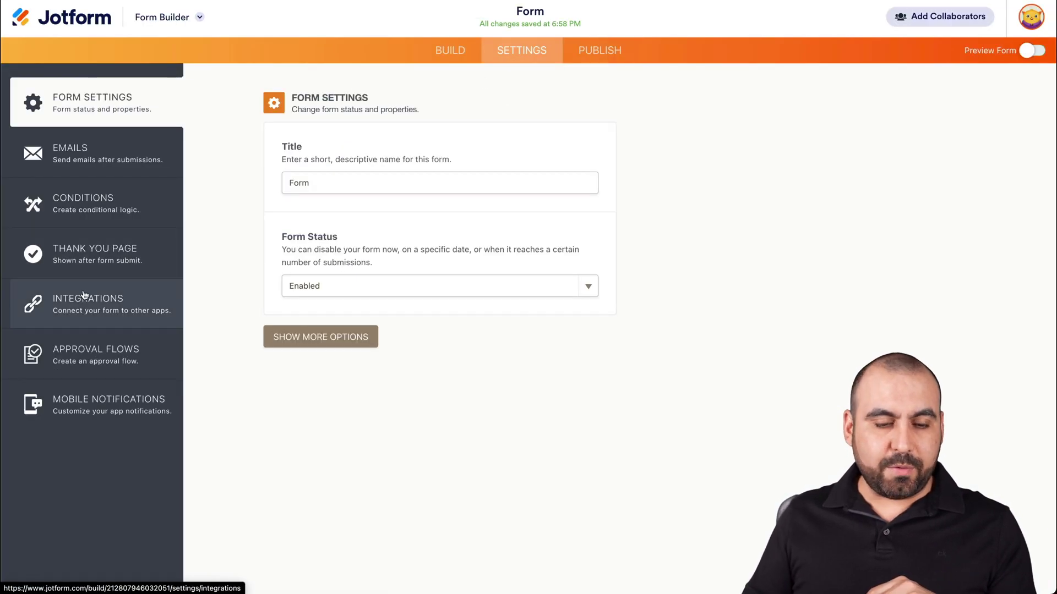
{"action": "left_click", "coordinate": [110, 304]}
{"action": "scroll", "coordinate": [533, 397], "scroll_direction": "down", "scroll_amount": 2}
{"action": "scroll", "coordinate": [532, 396], "scroll_direction": "down", "scroll_amount": 15}
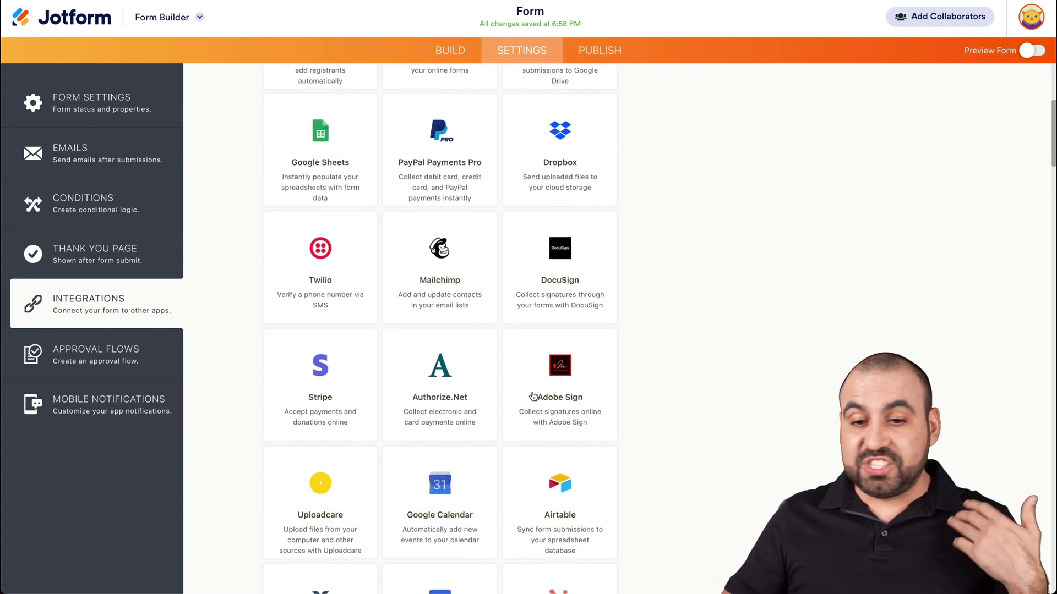
{"action": "scroll", "coordinate": [532, 397], "scroll_direction": "down", "scroll_amount": 20}
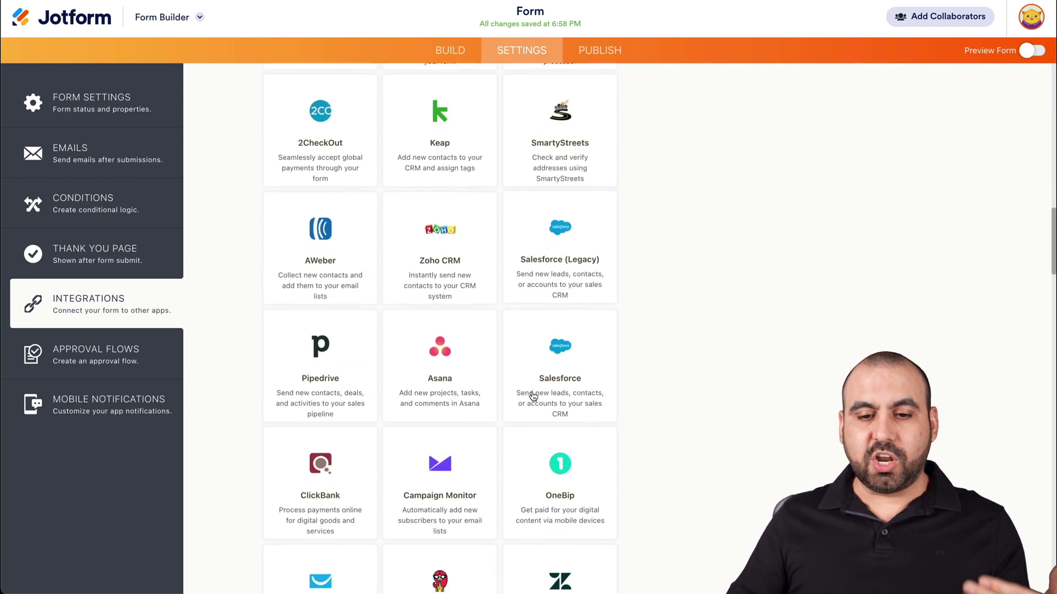
{"action": "scroll", "coordinate": [533, 396], "scroll_direction": "down", "scroll_amount": 13}
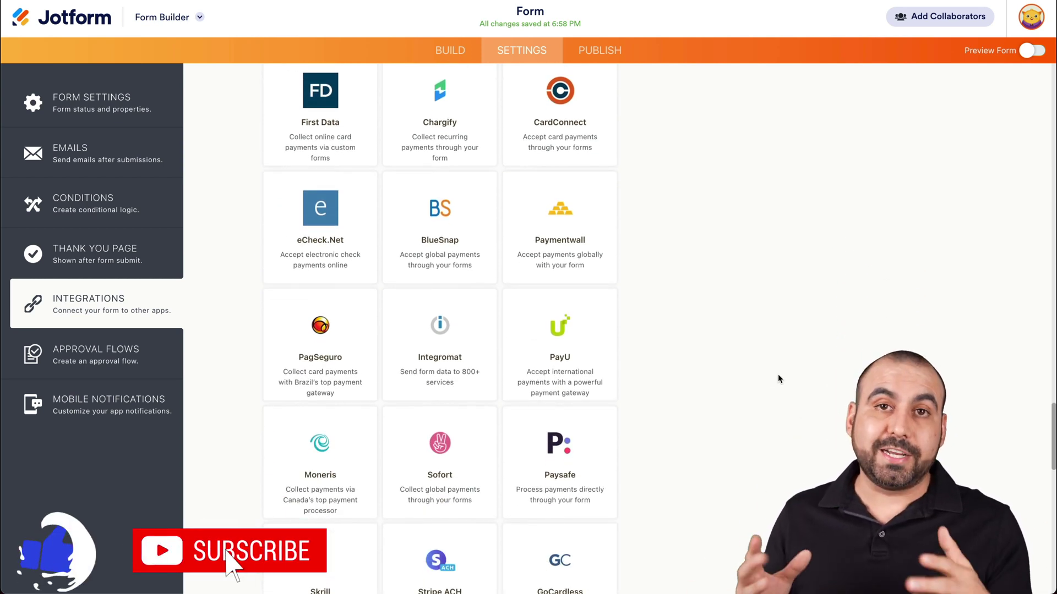
{"action": "scroll", "coordinate": [778, 375], "scroll_direction": "down", "scroll_amount": 11}
{"action": "scroll", "coordinate": [778, 375], "scroll_direction": "down", "scroll_amount": 7}
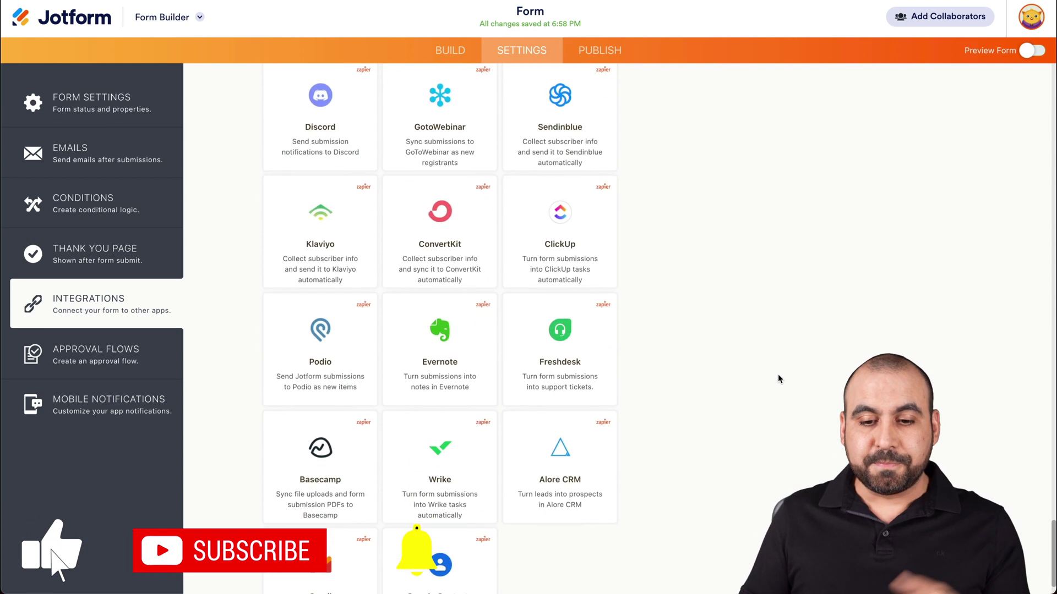